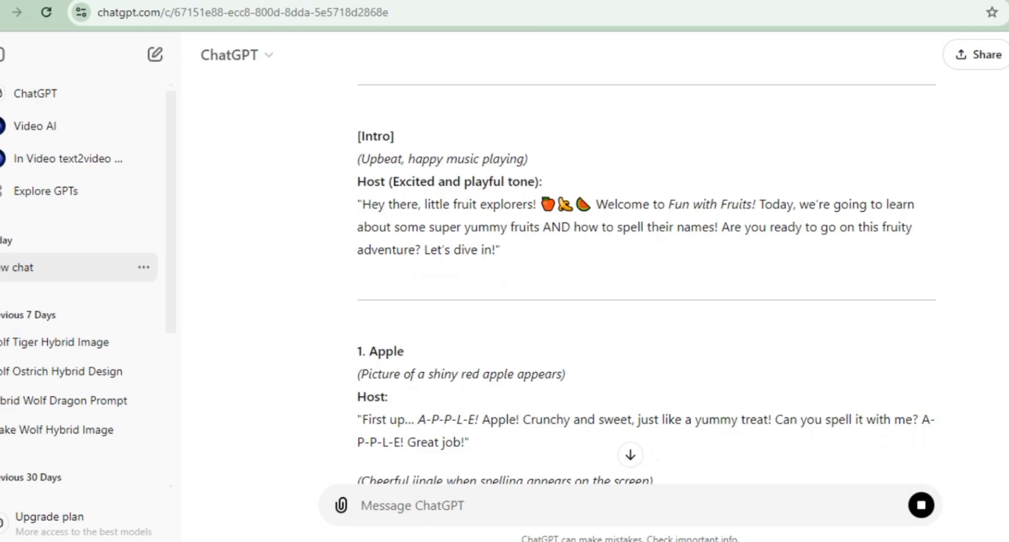
# Step: Open the ElevenLabs website in a new browser tab and go to its login
pyautogui.hotkey('ctrl', 't')
pyautogui.write('eleven')
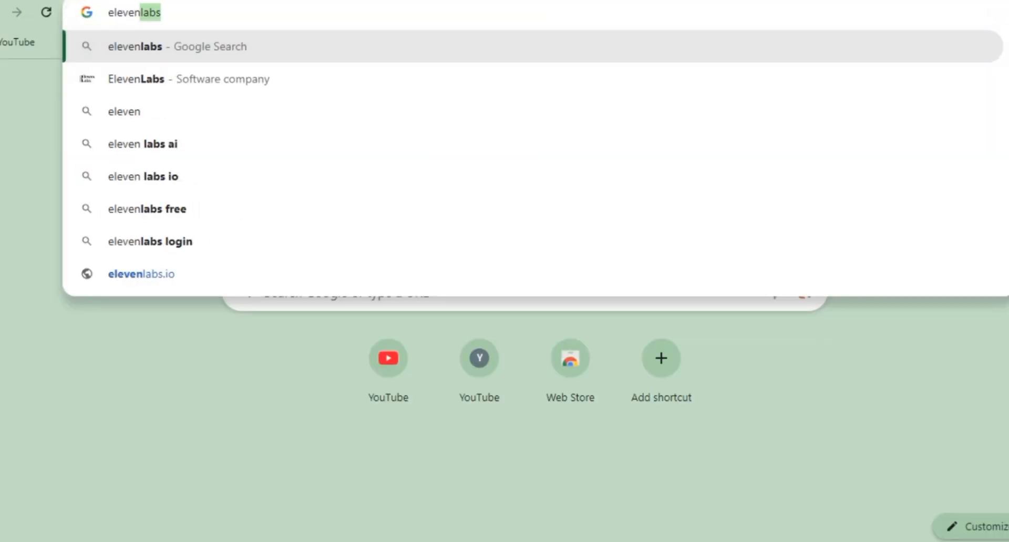
pyautogui.press('Up')
pyautogui.press('Return')
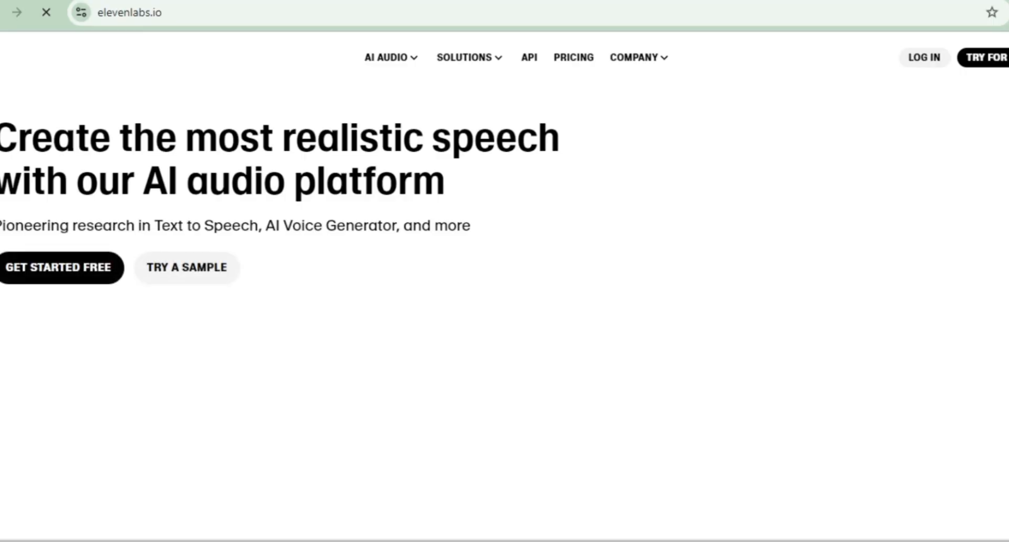
pyautogui.click(924, 58)
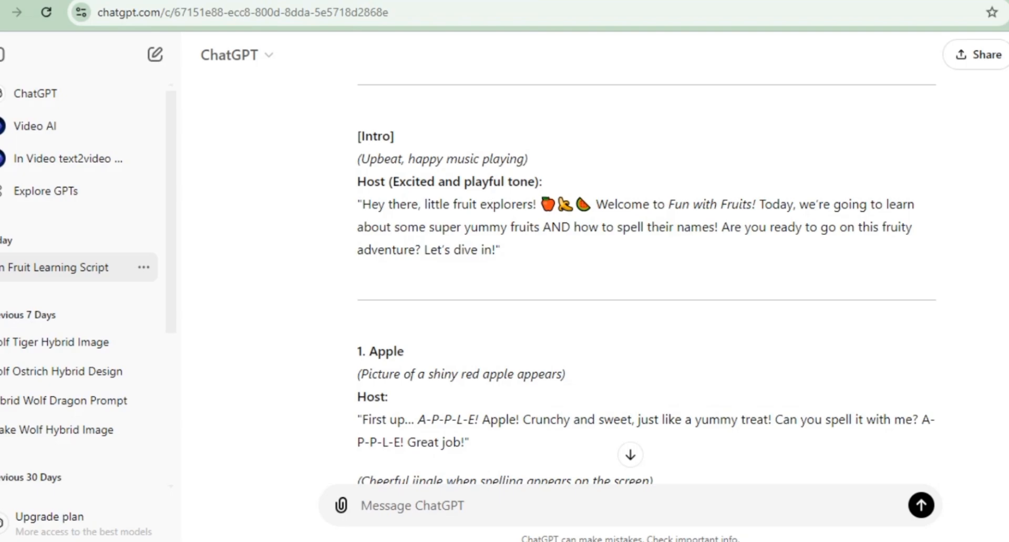
# Step: Copy the host's spoken lines from the ChatGPT fruit script, section by section, into the ElevenLabs text-to-speech box
pyautogui.moveTo(359, 204); pyautogui.dragTo(499, 250)
pyautogui.click(379, 182)
pyautogui.click(858, 432)
pyautogui.moveTo(358, 204); pyautogui.dragTo(388, 227)
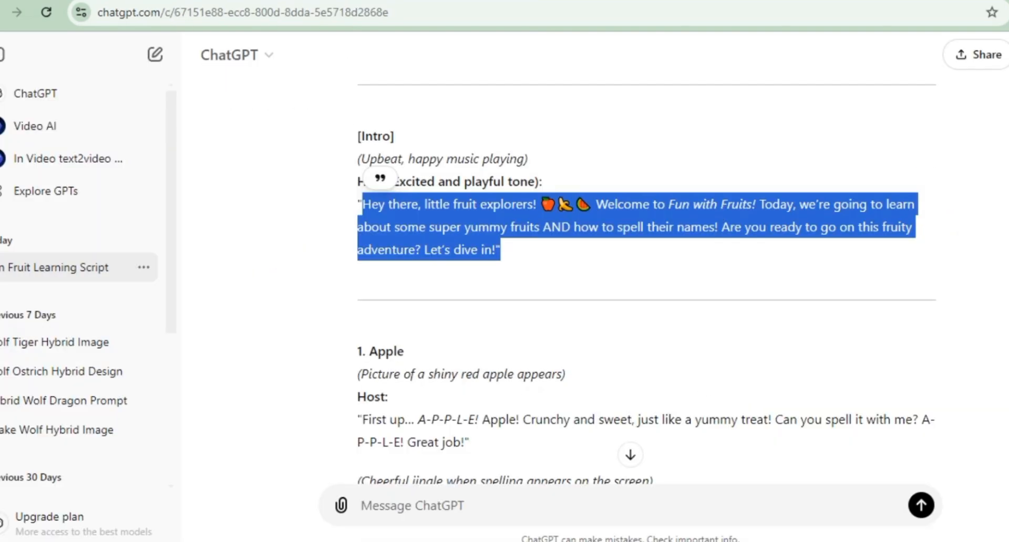
pyautogui.scroll(-4, 646, 284)
pyautogui.moveTo(361, 200); pyautogui.dragTo(463, 222)
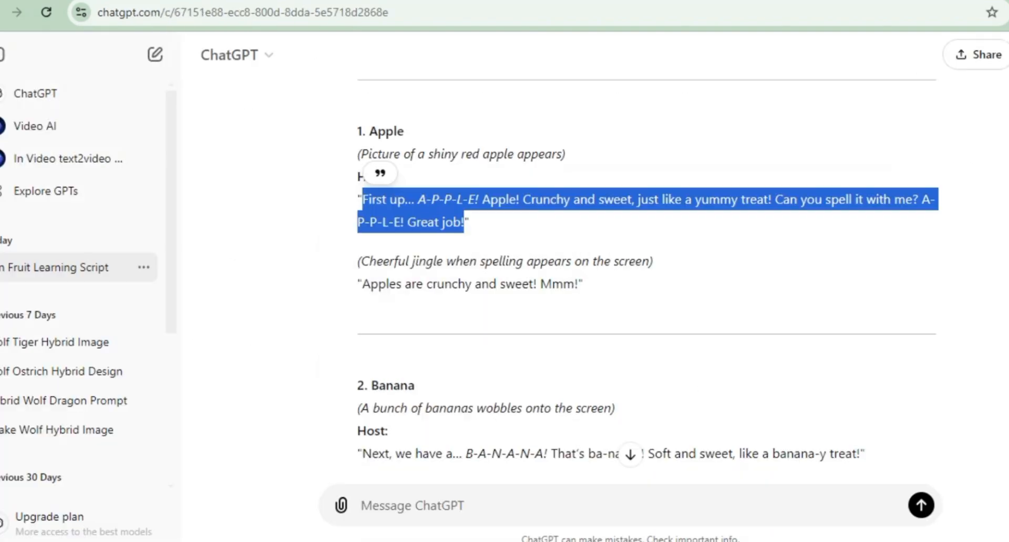
pyautogui.moveTo(362, 284); pyautogui.dragTo(575, 284)
pyautogui.click(578, 310)
pyautogui.scroll(-4, 646, 284)
pyautogui.moveTo(362, 123); pyautogui.dragTo(859, 122)
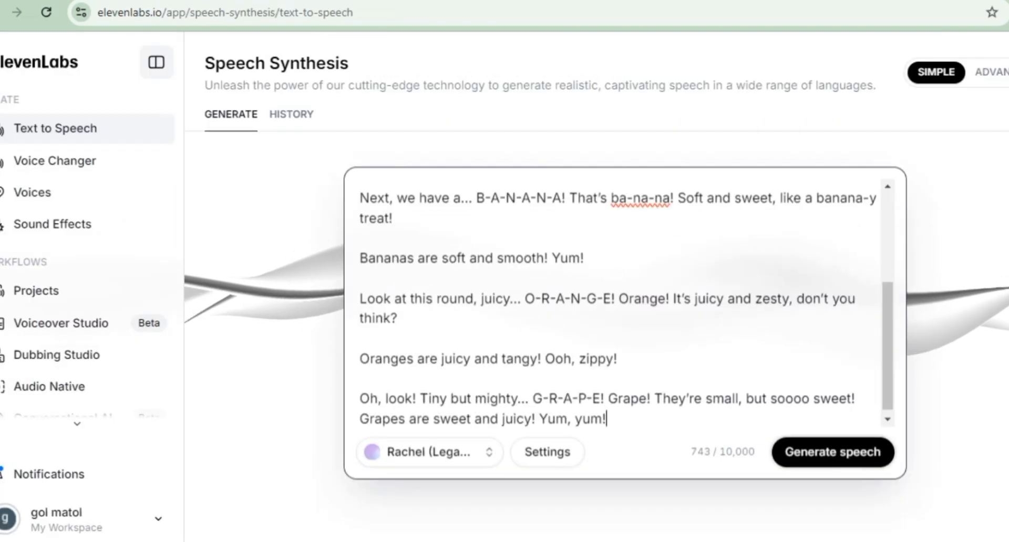
# Step: Preview the Rachel, Adam and Michael C. Vincent voices and search the voice list for "frie"
pyautogui.click(425, 452)
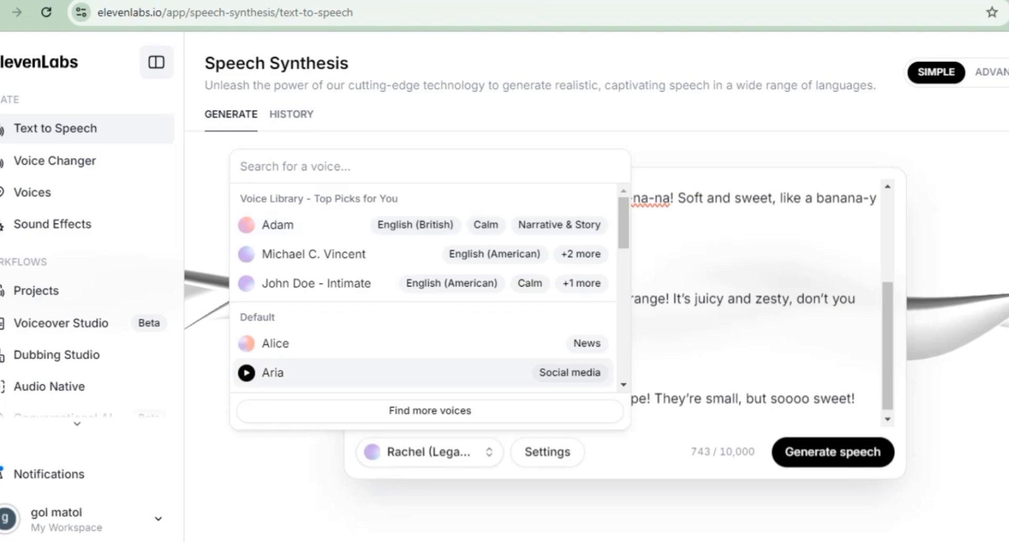
pyautogui.click(371, 452)
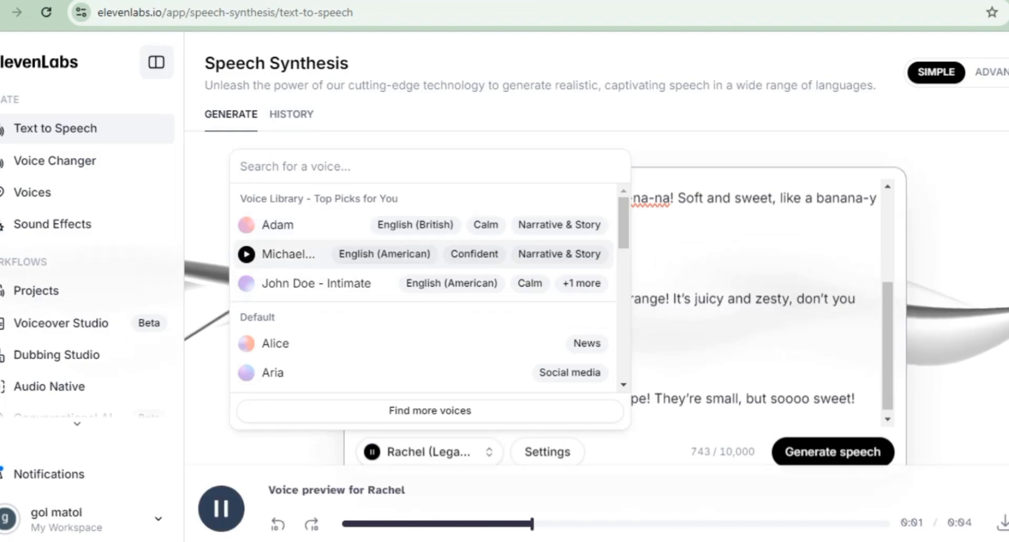
pyautogui.click(246, 225)
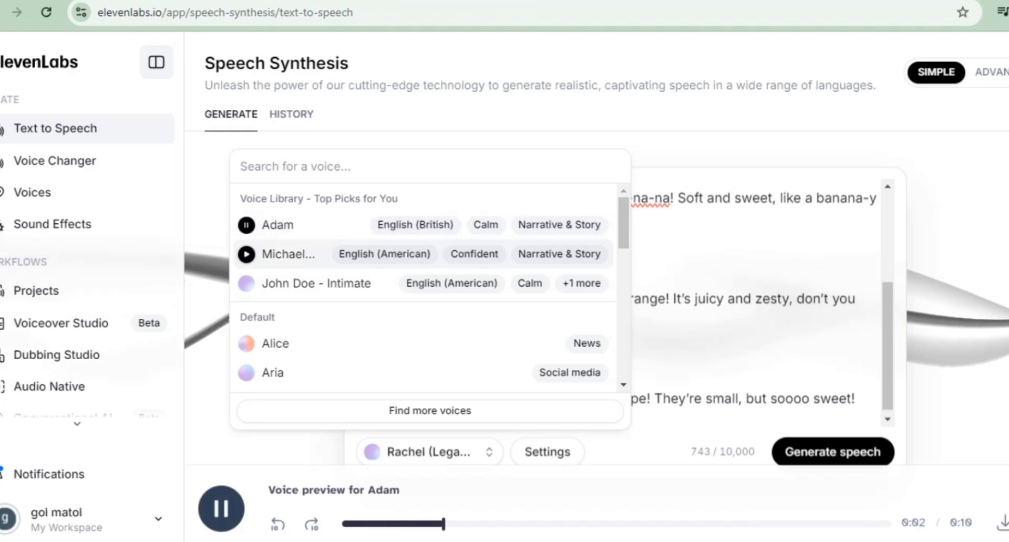
pyautogui.click(246, 255)
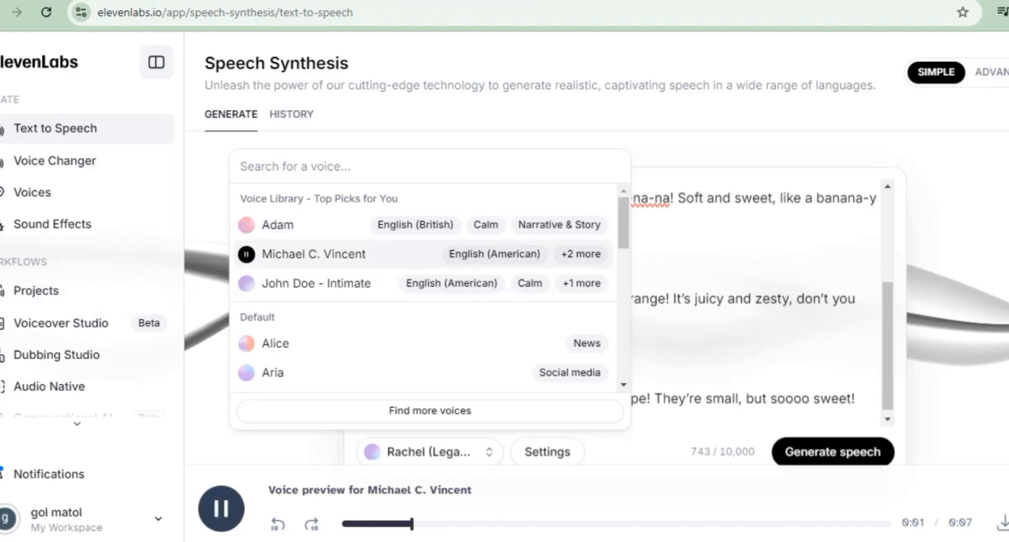
pyautogui.write('frie')
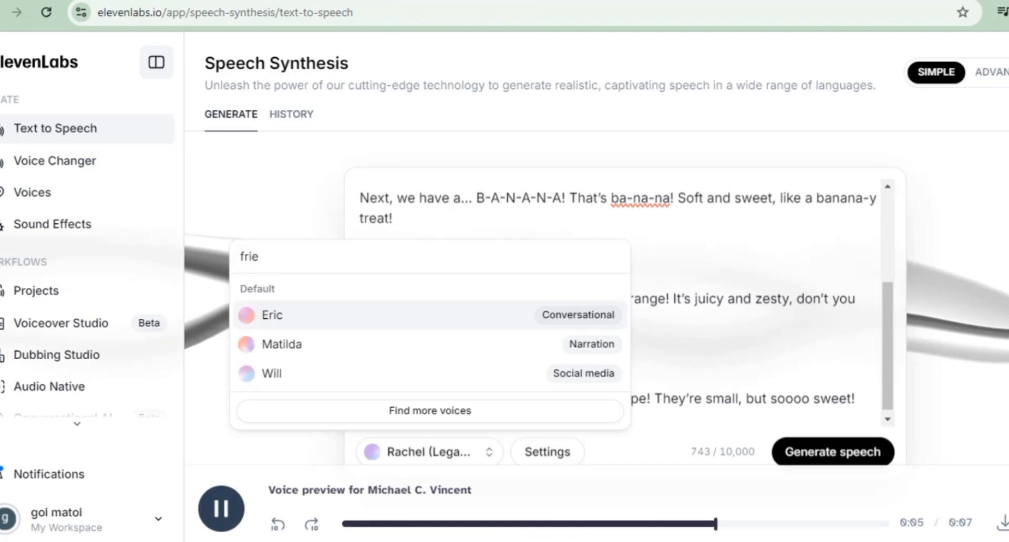
pyautogui.press('BackSpace')
pyautogui.press('BackSpace')
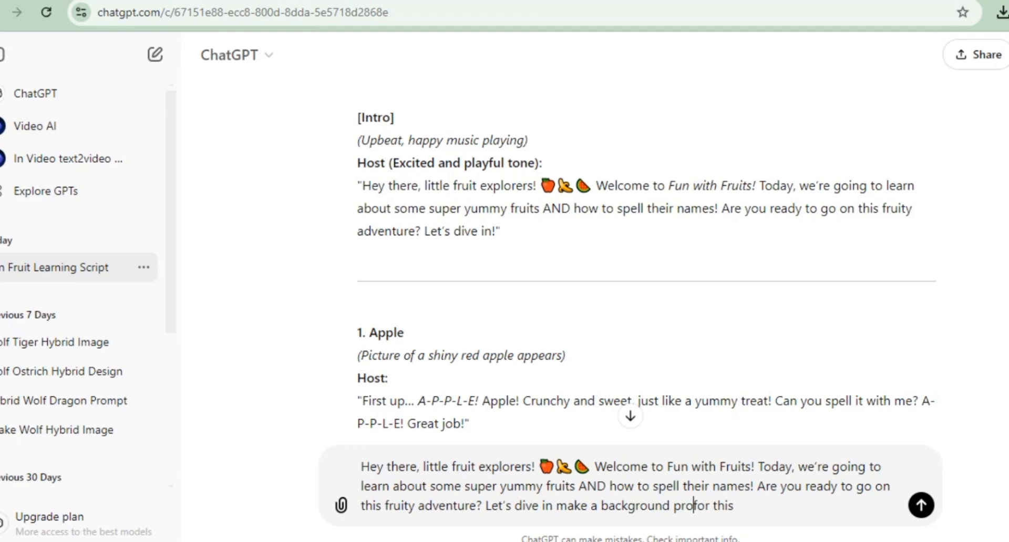
# Step: Switch to ChatGPT and ask for a background prompt based on the "Hey there, little fruit explorers!" intro
pyautogui.press('Return')
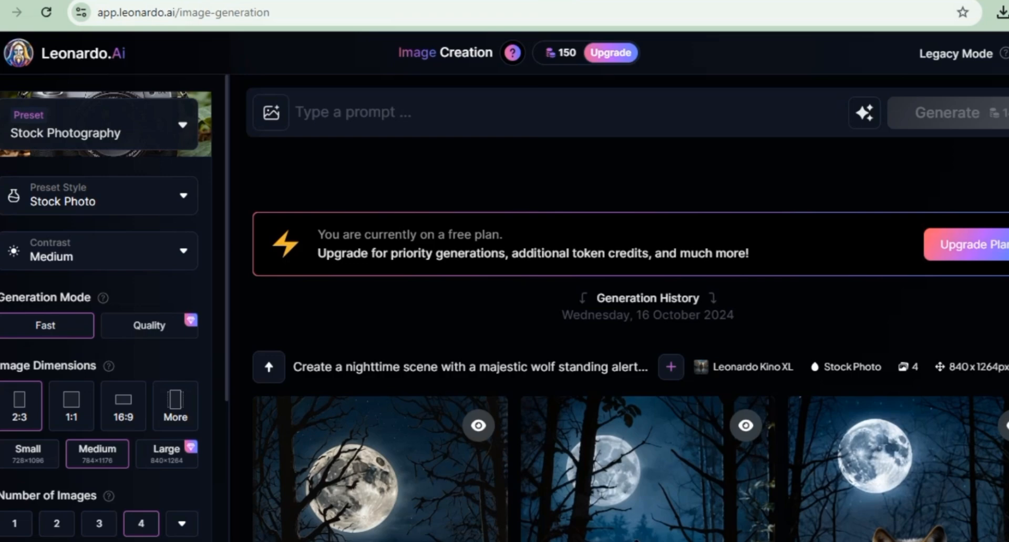
# Step: Switch to Leonardo.Ai and generate four 16:9 Concept Art images each from the fruit intro and the sunny outdoor scene prompt
pyautogui.click(353, 112)
pyautogui.write("Hey there, little fruit explorers! 🍎 🍌 🍉 Welcome to Fun with Fruits! Today, we’re going to learn about some super yummy fruits AND how to spell their names! Are you ready to go on this fruity adventure? Let's dive in")
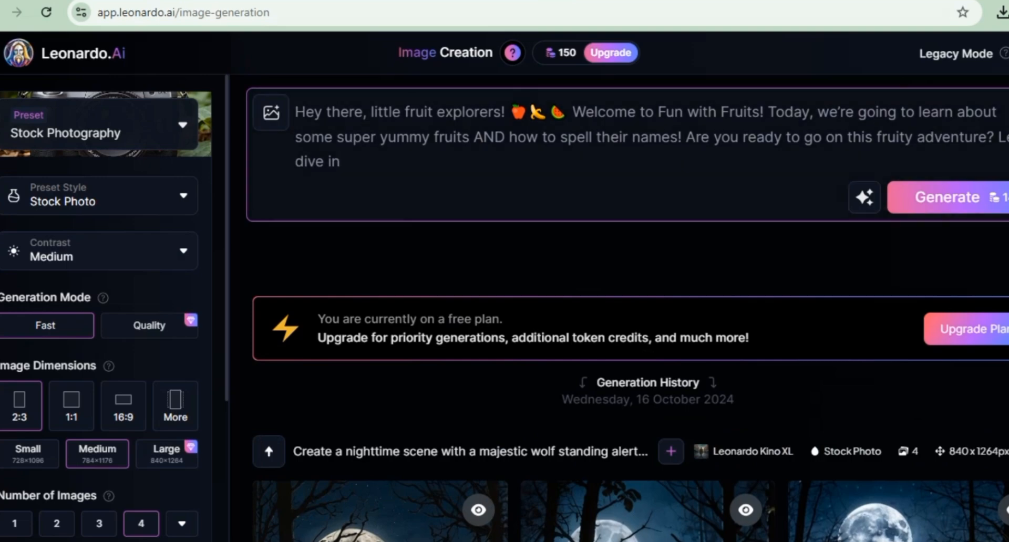
pyautogui.hotkey('ctrl', 'a')
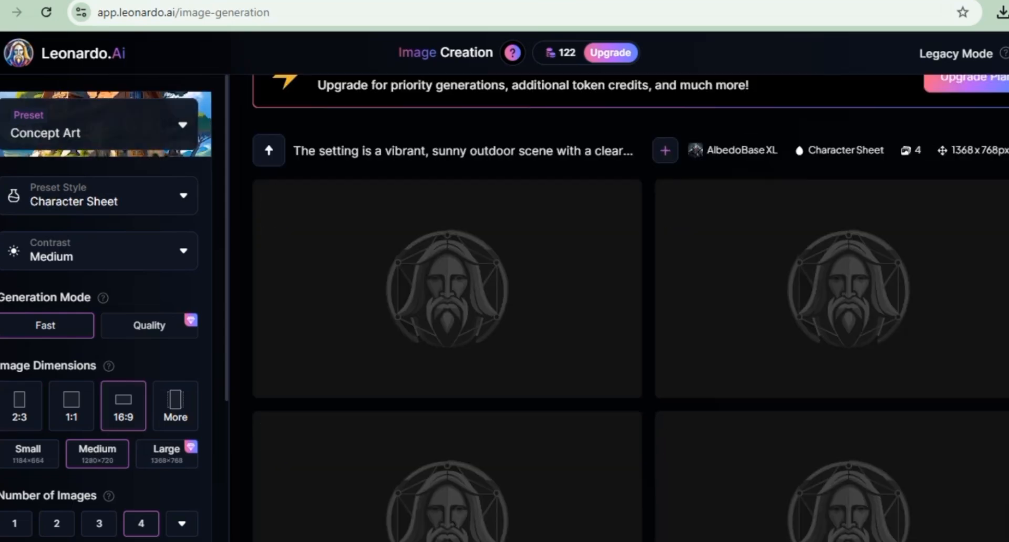
pyautogui.scroll(-4, 630, 308)
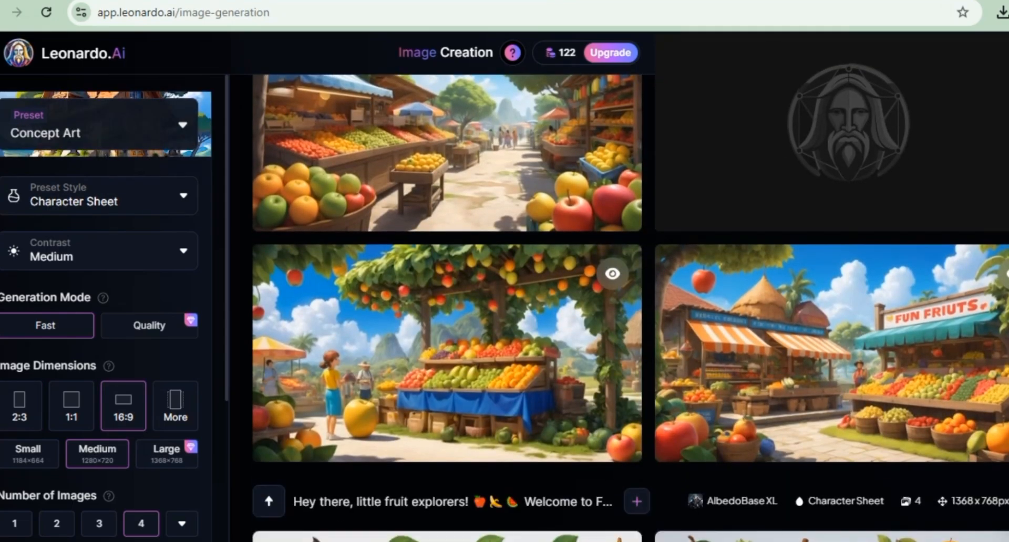
pyautogui.scroll(3, 631, 308)
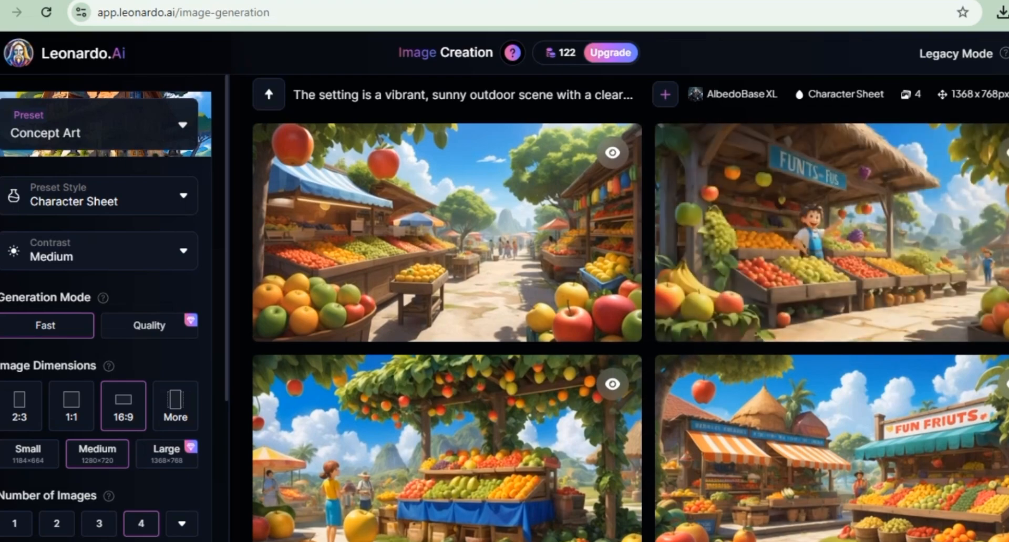
# Step: Browse the platform presets, try Cinematic Kino for the images and change the preset to Leonardo Phoenix
pyautogui.click(158, 125)
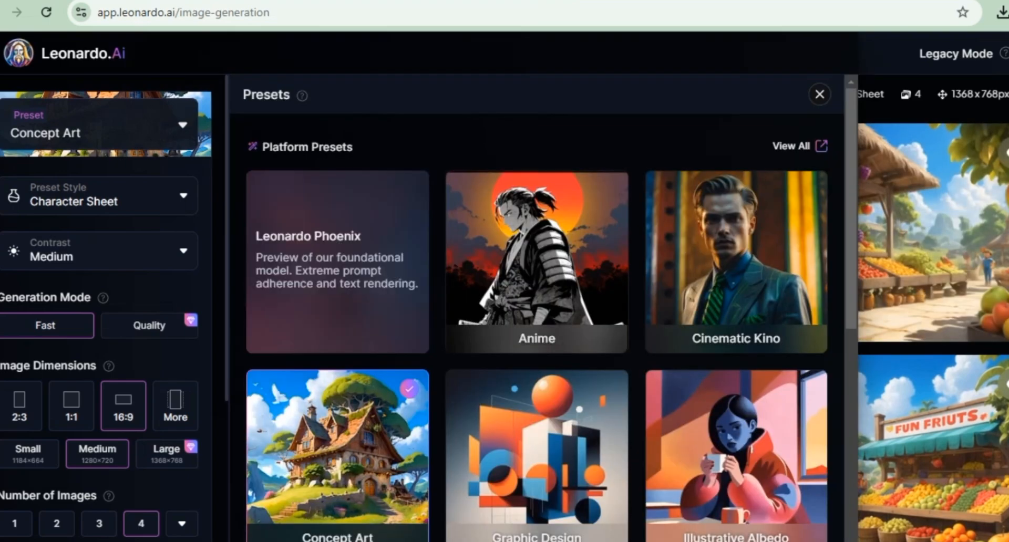
pyautogui.scroll(-8, 544, 308)
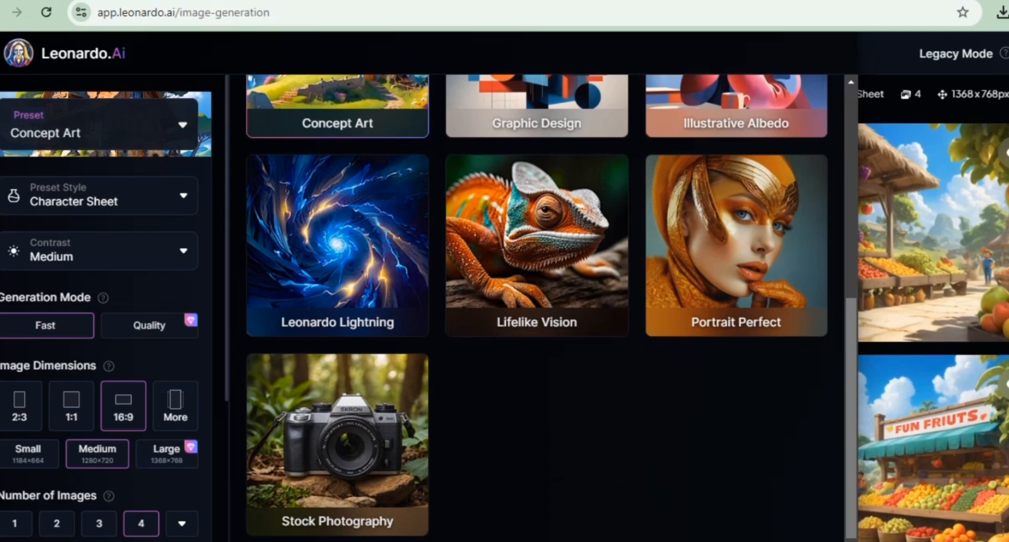
pyautogui.scroll(5, 552, 308)
pyautogui.scroll(3, 544, 308)
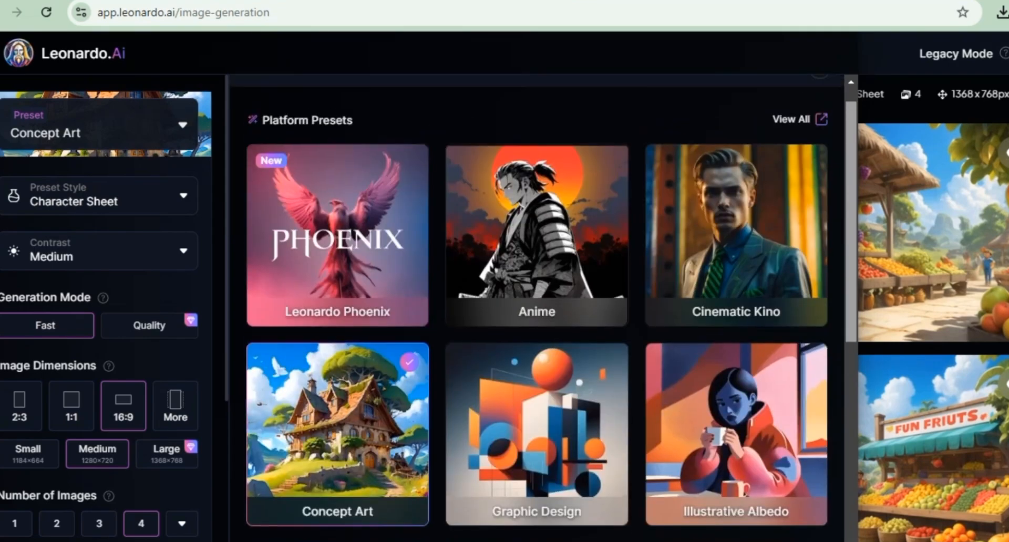
pyautogui.click(736, 262)
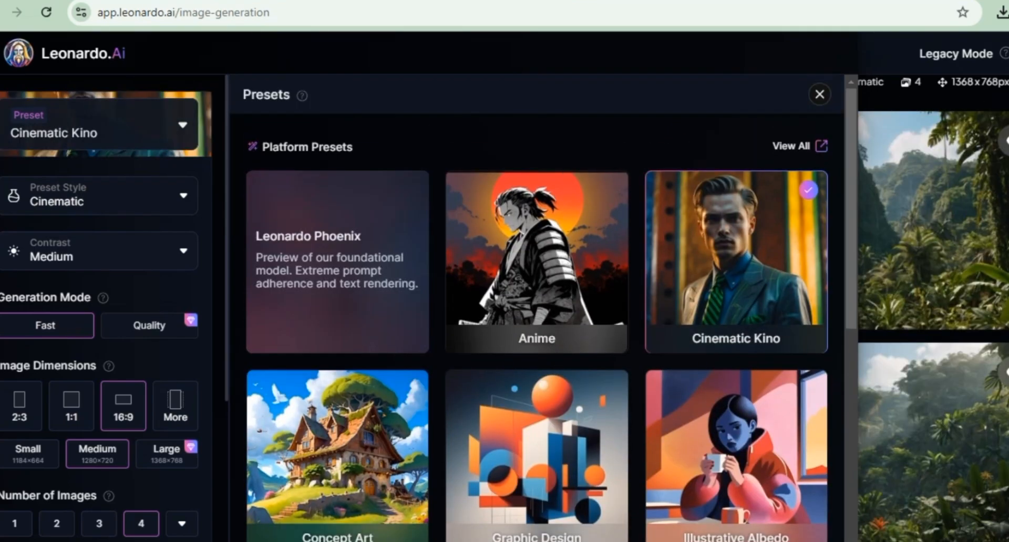
pyautogui.click(337, 262)
# Step: Download the first Leonardo Phoenix jungle image, with the large palm tree and pink flowers
pyautogui.scroll(-8, 631, 308)
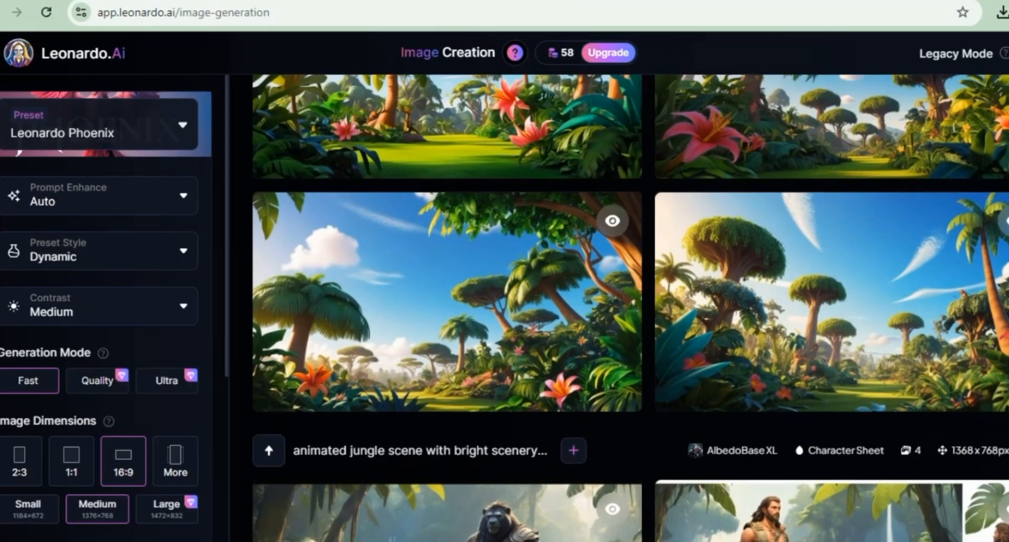
pyautogui.scroll(3, 630, 307)
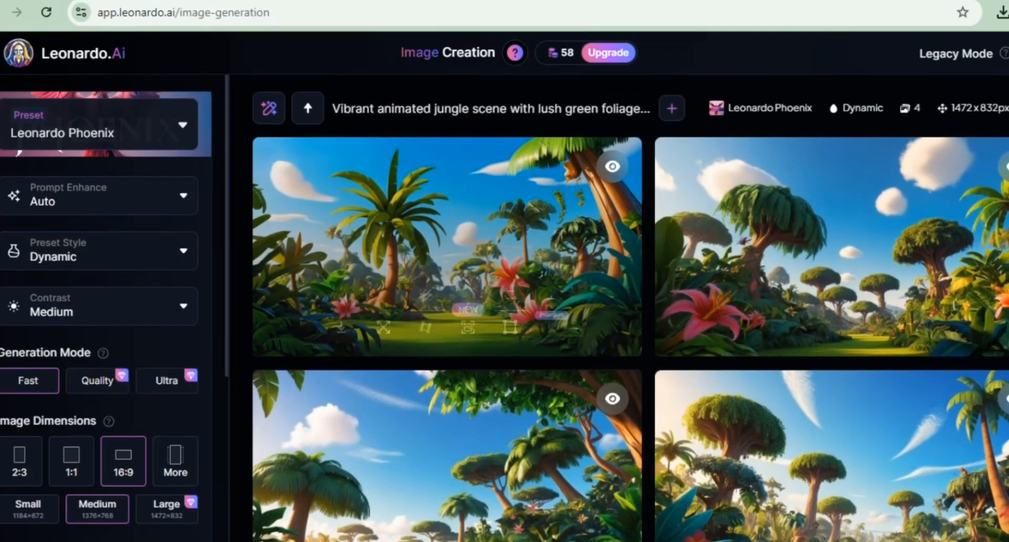
pyautogui.click(447, 253)
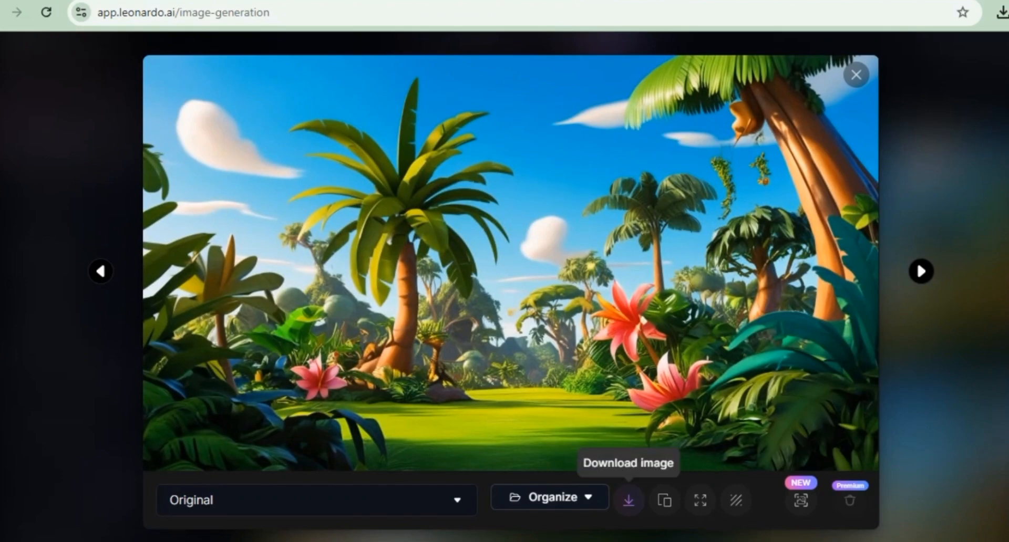
pyautogui.click(628, 500)
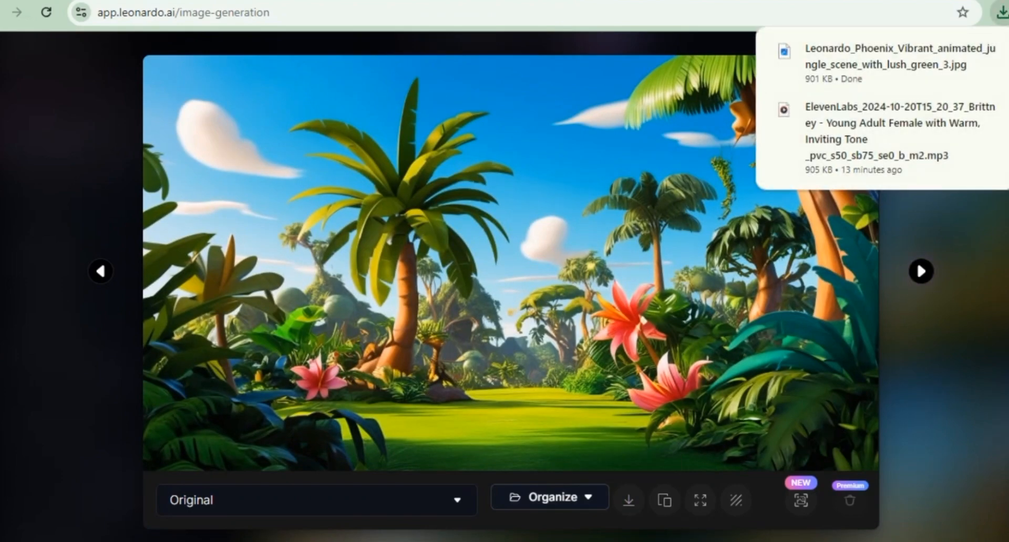
pyautogui.press('Escape')
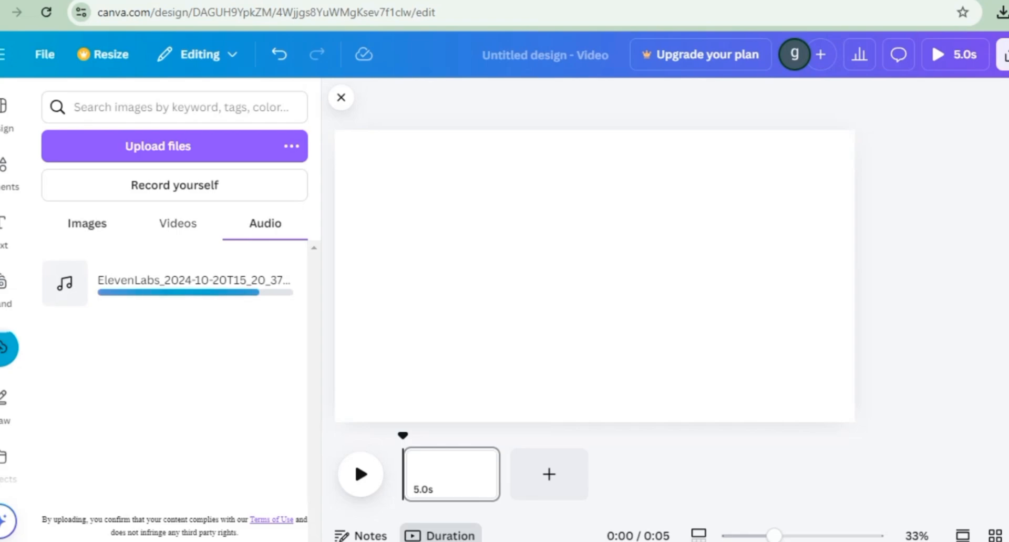
# Step: Switch to the Canva video design, place the uploaded jungle image on the page and enlarge it to fill the page
pyautogui.click(178, 224)
pyautogui.click(87, 224)
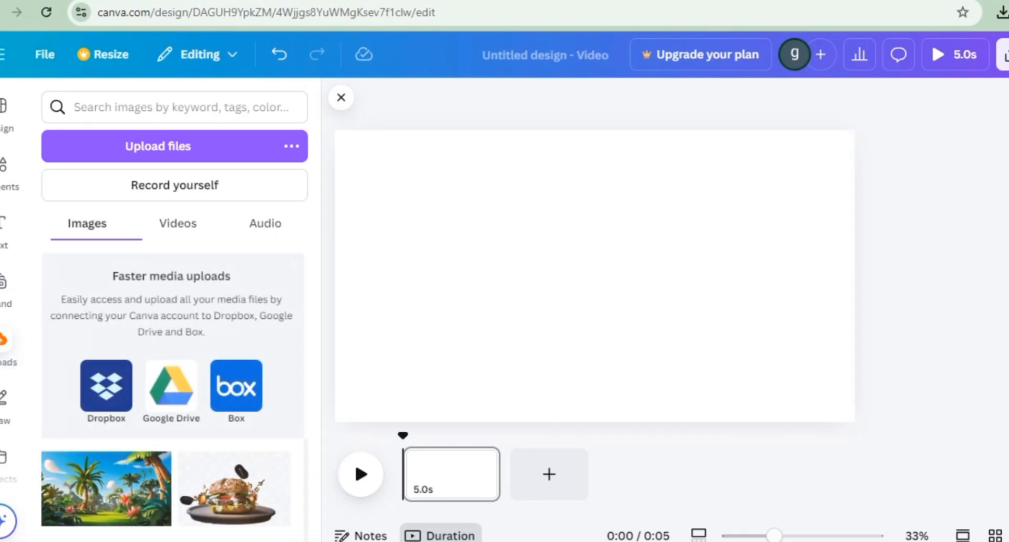
pyautogui.click(107, 489)
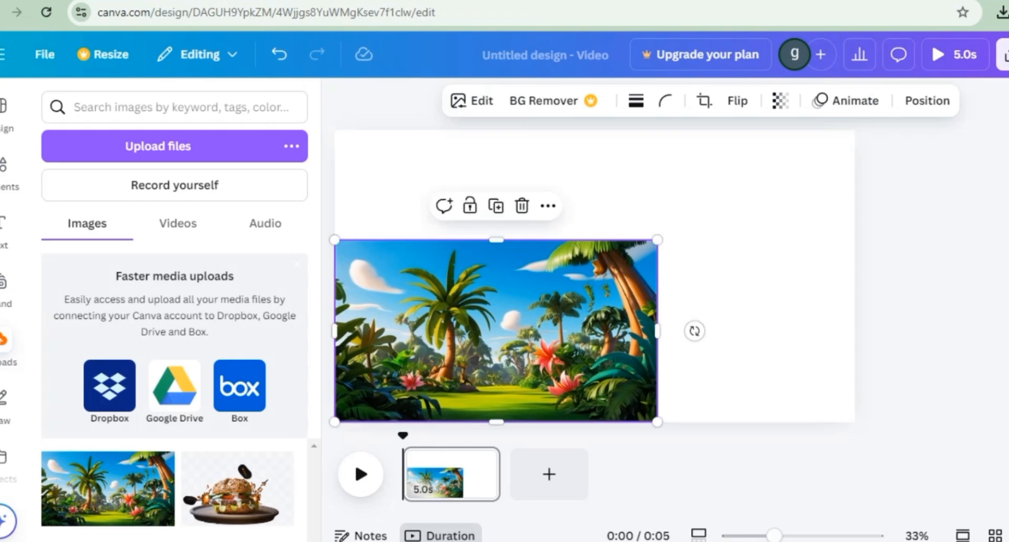
pyautogui.moveTo(658, 239); pyautogui.dragTo(931, 84)
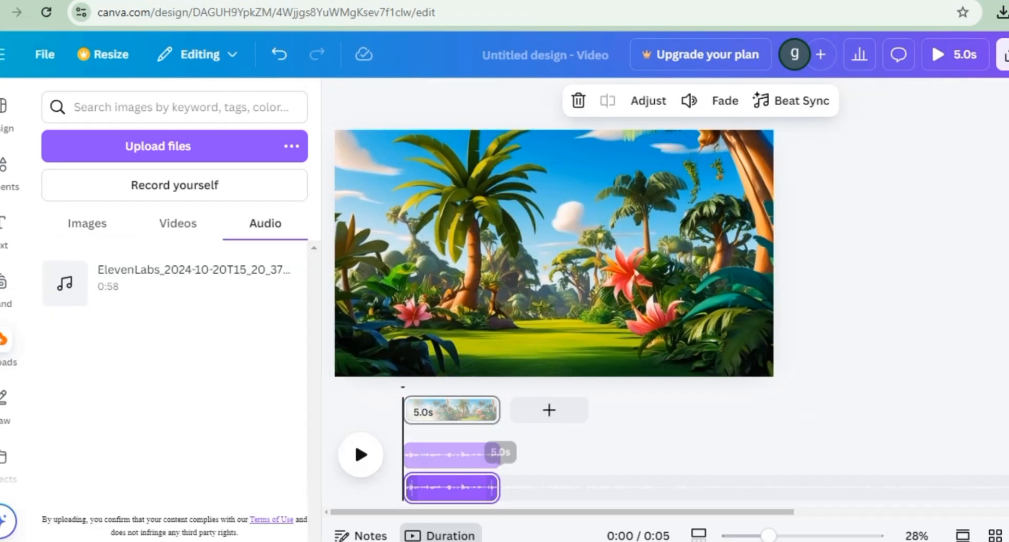
# Step: Delete both ElevenLabs audio clips from the video timeline
pyautogui.click(439, 456)
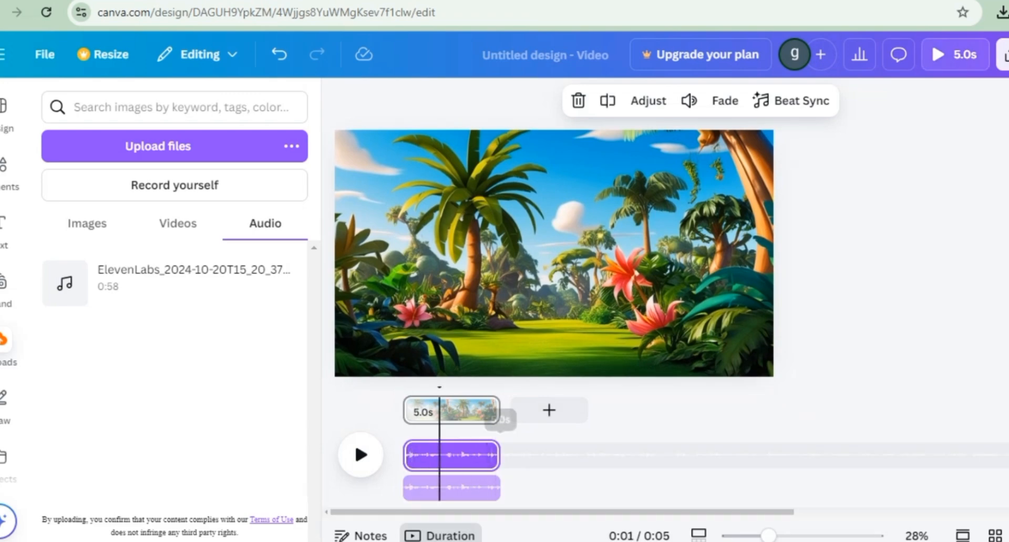
pyautogui.press('Delete')
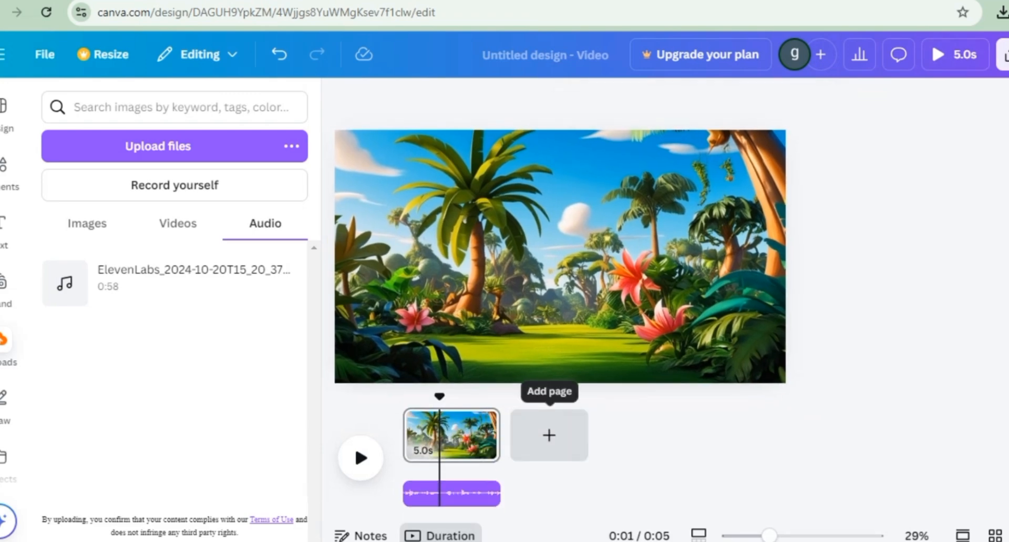
pyautogui.click(470, 493)
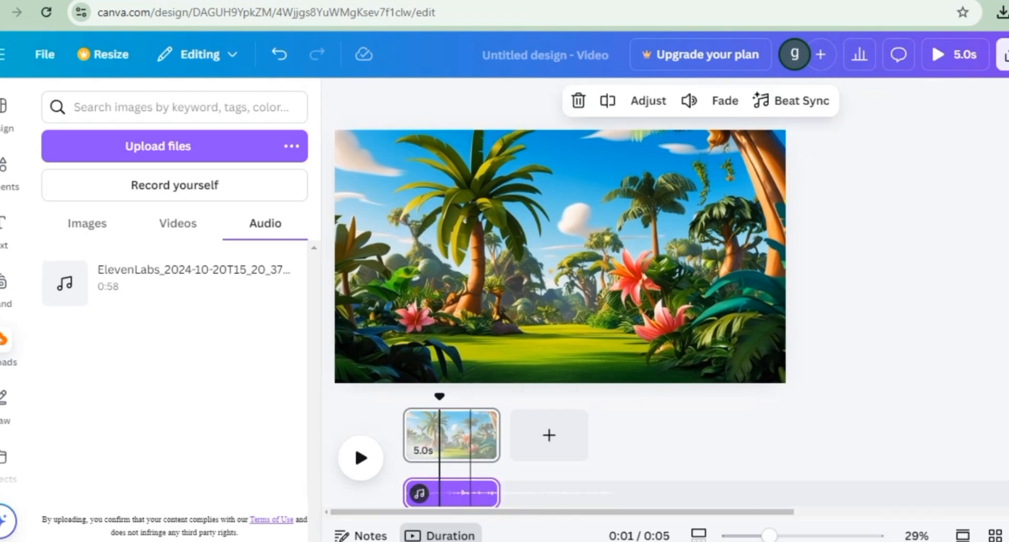
pyautogui.press('Delete')
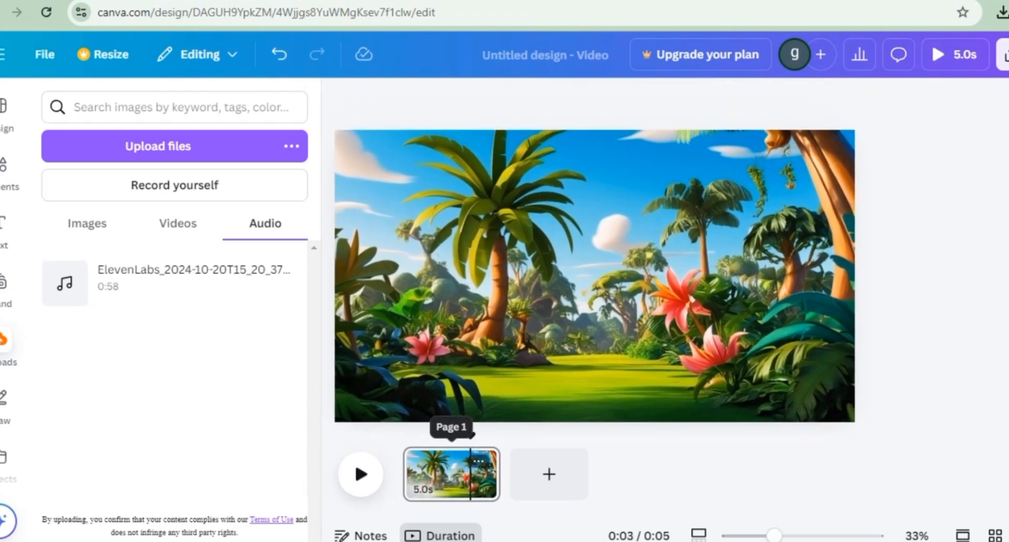
# Step: Search the elements for "shape", add the pill-shaped rectangle to the page and move it over the greeting text
pyautogui.click(4, 227)
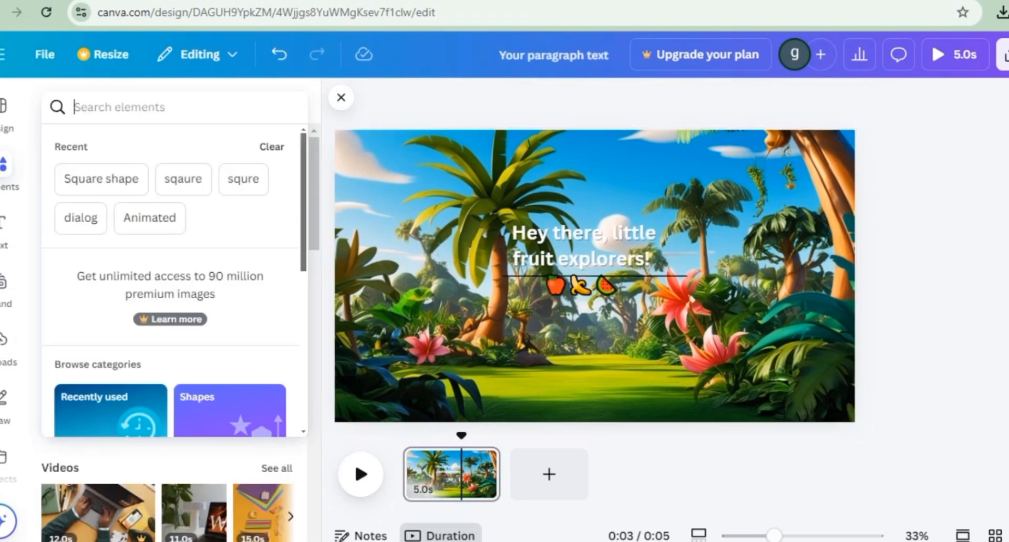
pyautogui.write('shape')
pyautogui.press('Return')
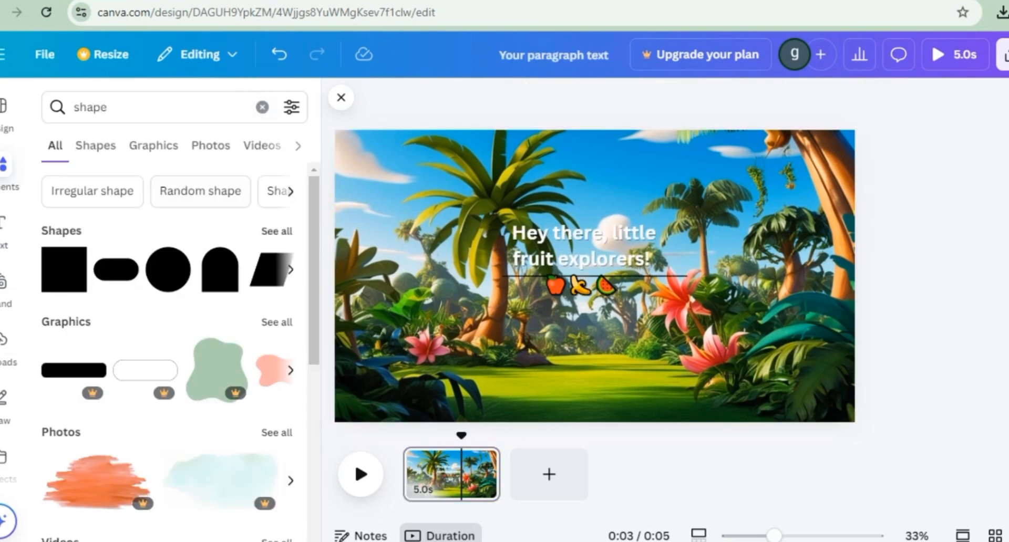
pyautogui.click(95, 146)
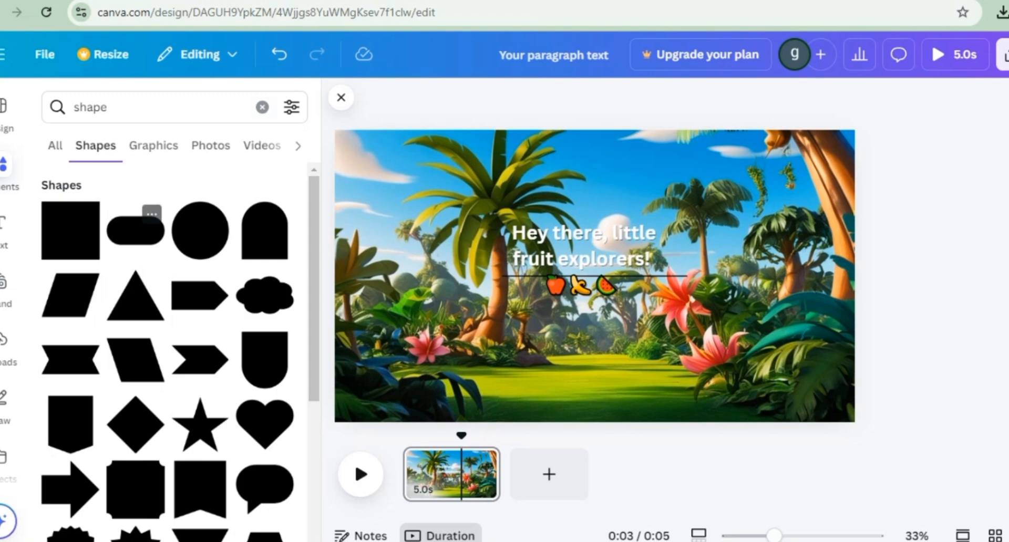
pyautogui.click(135, 230)
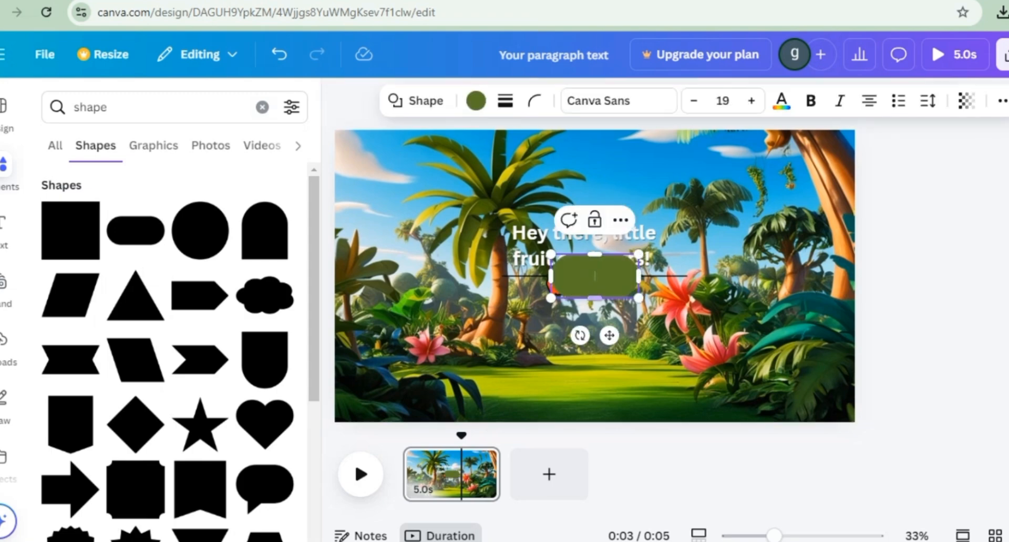
pyautogui.moveTo(594, 276); pyautogui.dragTo(540, 243)
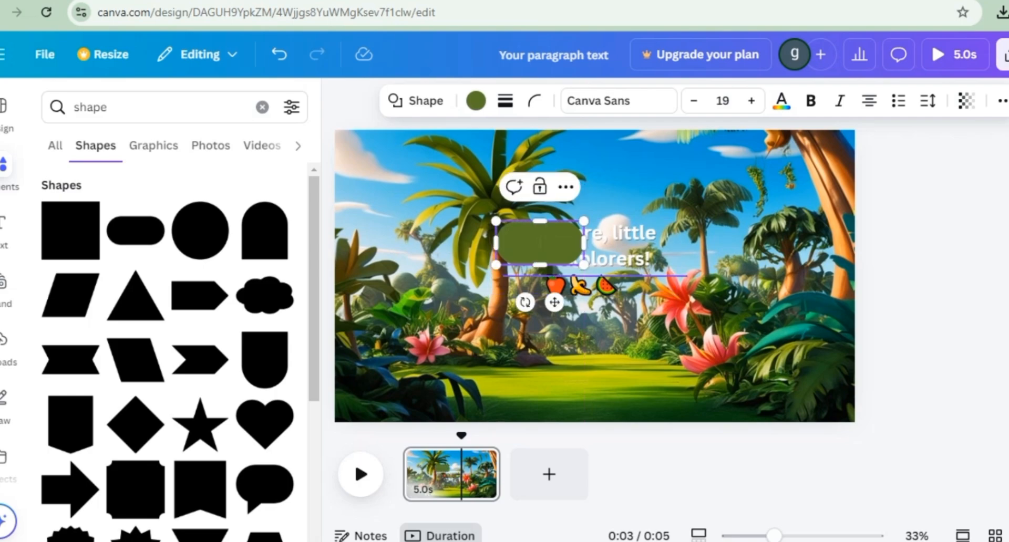
pyautogui.click(683, 336)
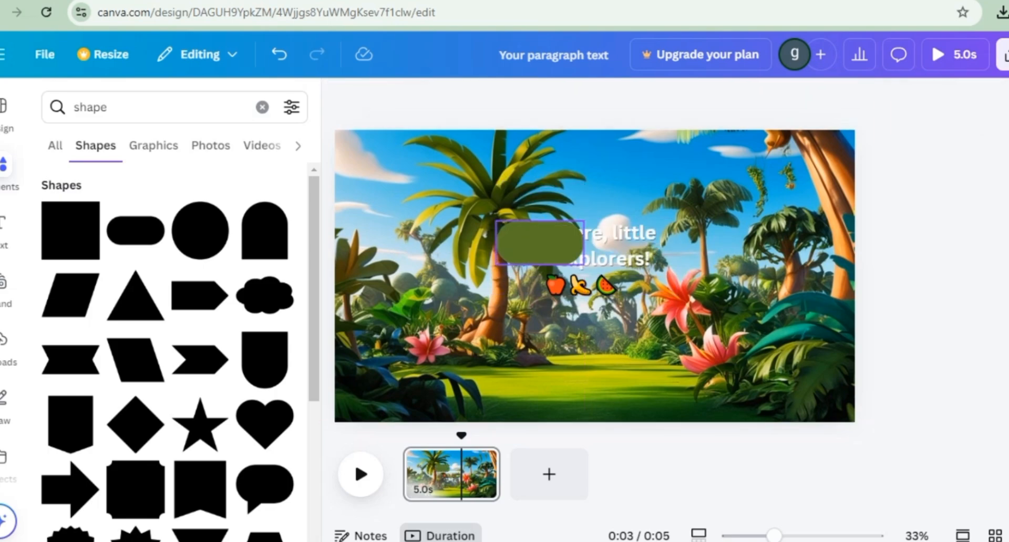
# Step: Enlarge the pill shape and centre it so that it covers the whole greeting text
pyautogui.click(567, 247)
pyautogui.moveTo(583, 264); pyautogui.dragTo(702, 323)
pyautogui.moveTo(598, 272); pyautogui.dragTo(583, 258)
# Step: Fill the pill shape with the solid yellow #ffde59 and send it behind the greeting text
pyautogui.click(475, 100)
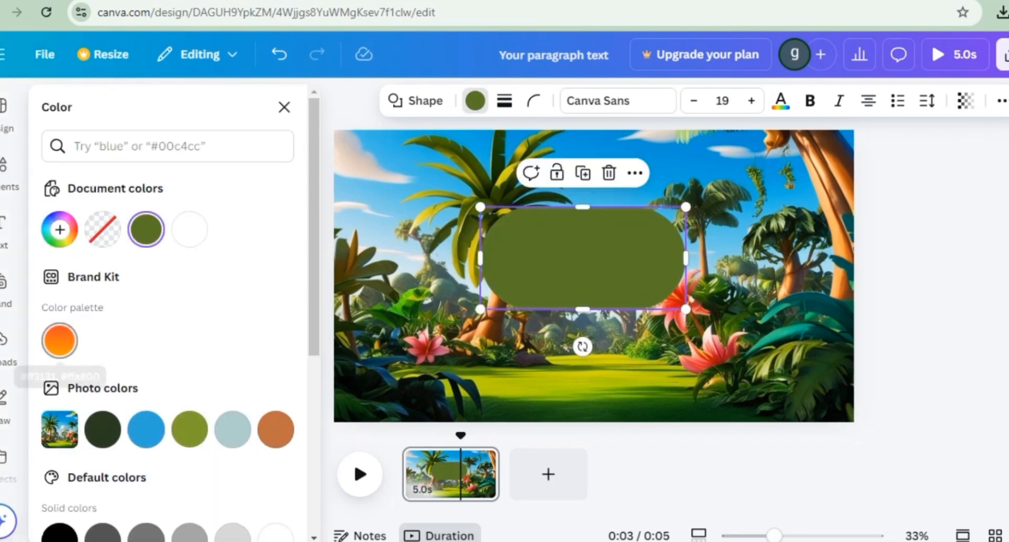
pyautogui.click(59, 340)
pyautogui.scroll(-6, 168, 341)
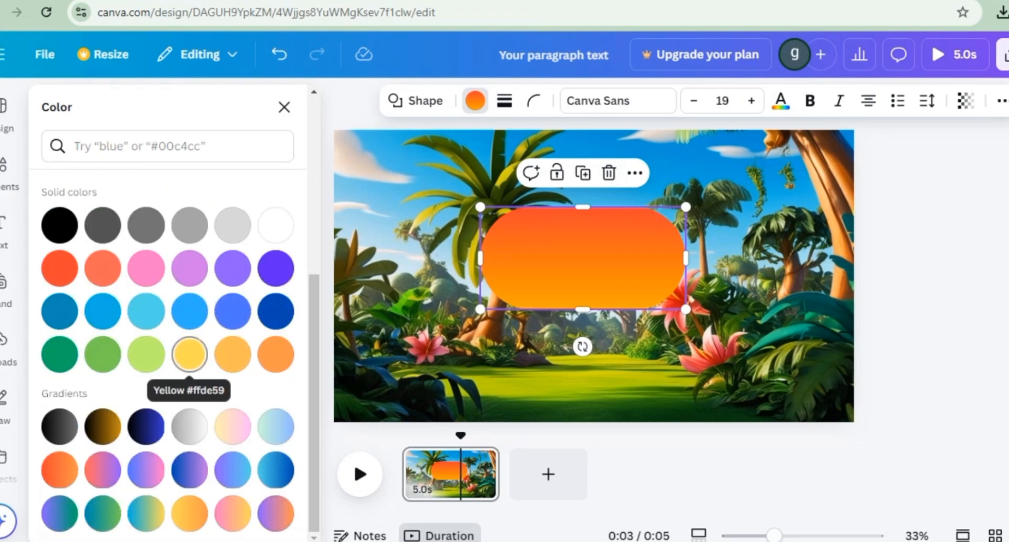
pyautogui.click(189, 354)
pyautogui.hotkey('ctrl', '[')
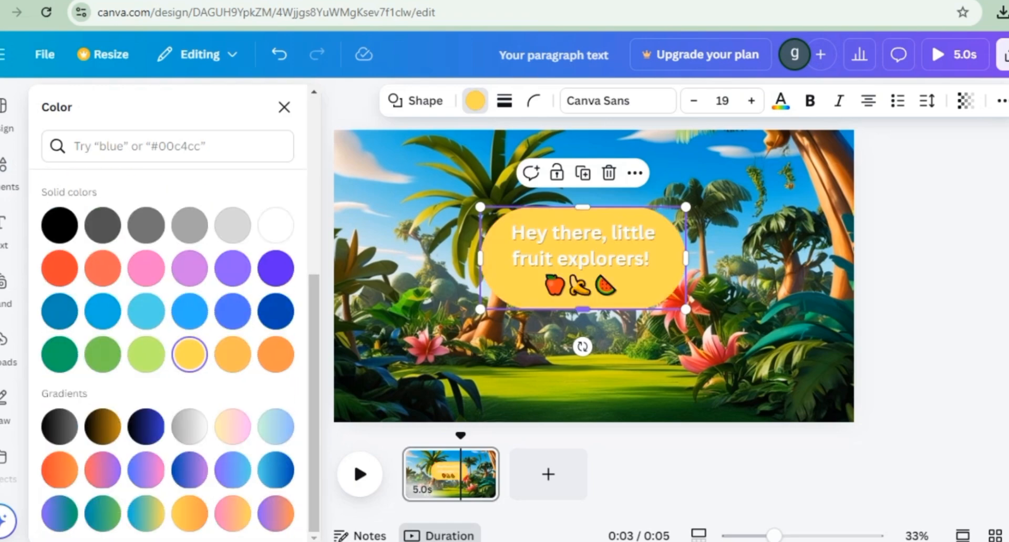
# Step: Change the greeting text's colour to black and remove its text effect
pyautogui.click(583, 258)
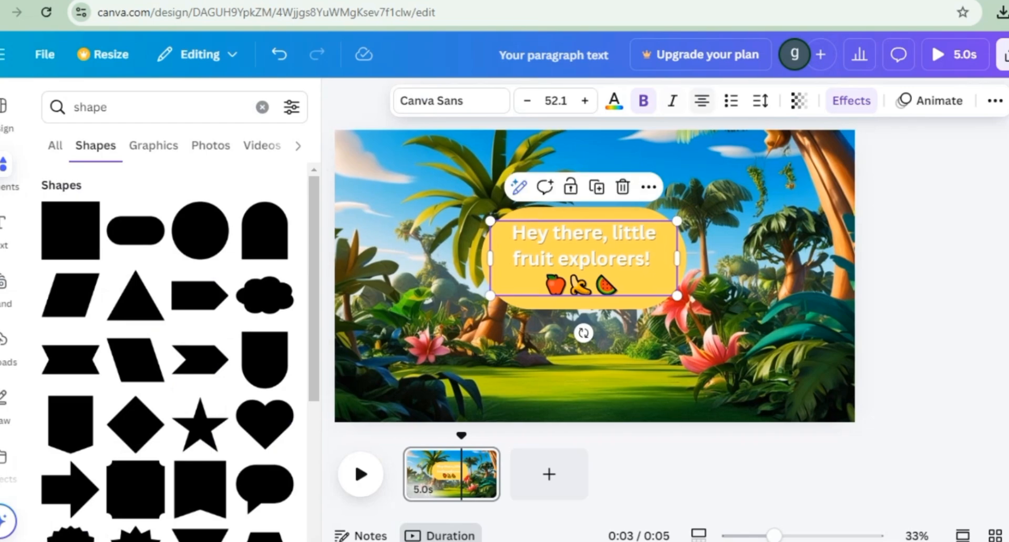
pyautogui.click(613, 101)
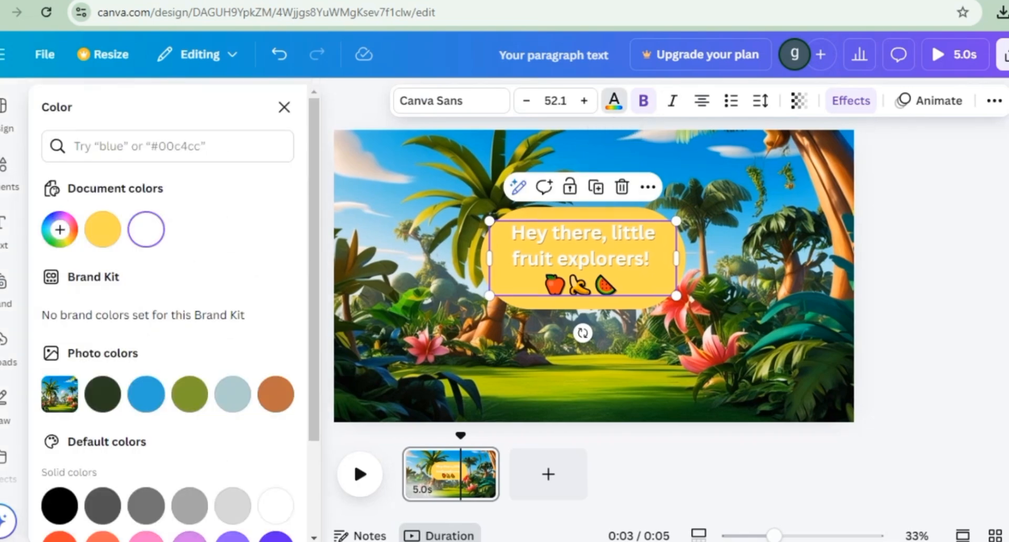
pyautogui.click(60, 506)
pyautogui.click(850, 100)
pyautogui.click(81, 199)
pyautogui.click(284, 107)
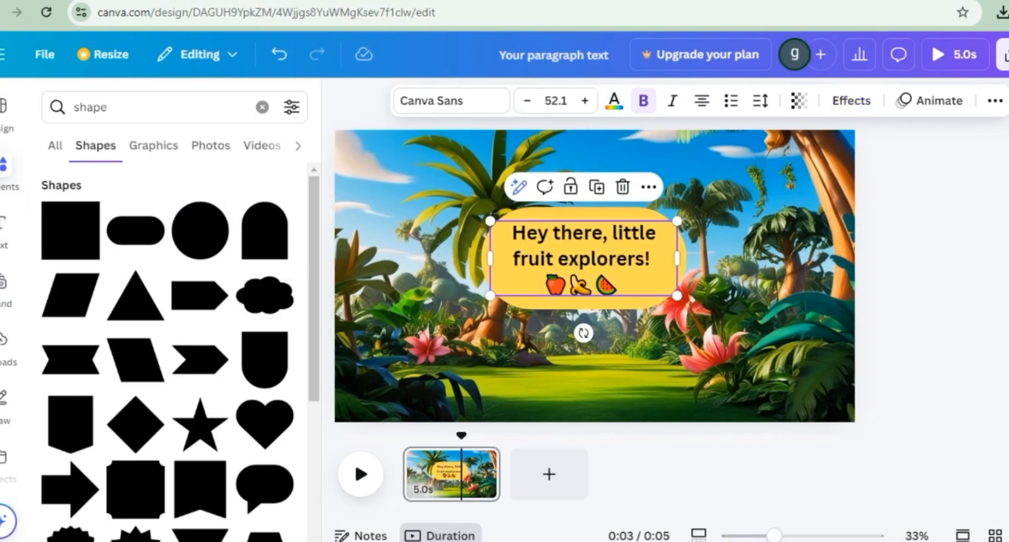
# Step: Add the uploaded ElevenLabs voice-over to the video at the start of the timeline
pyautogui.click(355, 461)
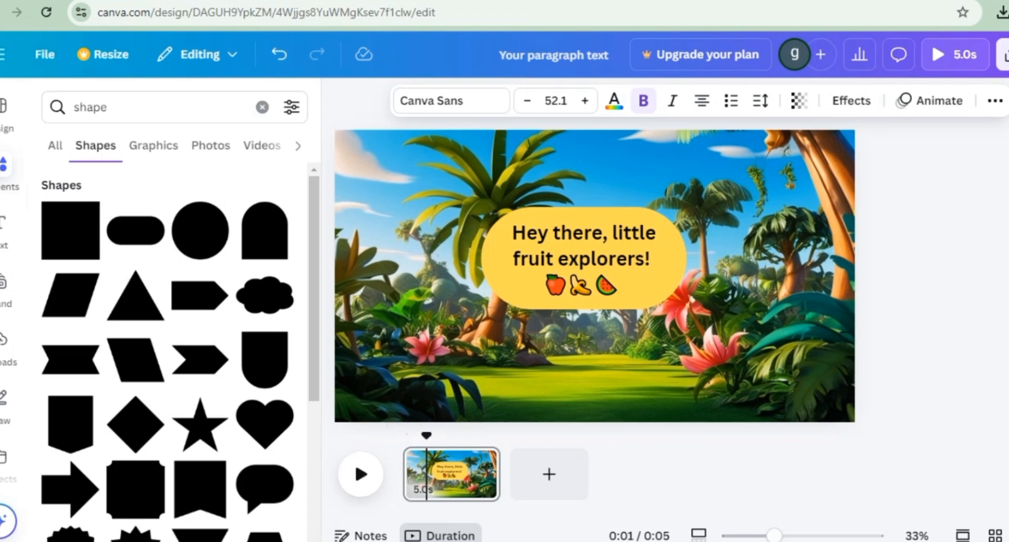
pyautogui.click(4, 346)
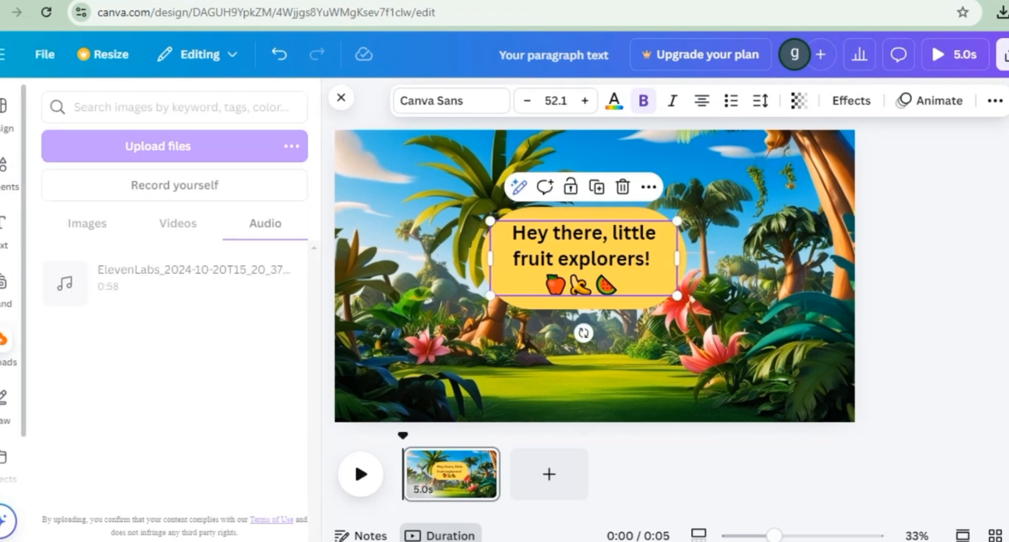
pyautogui.click(168, 277)
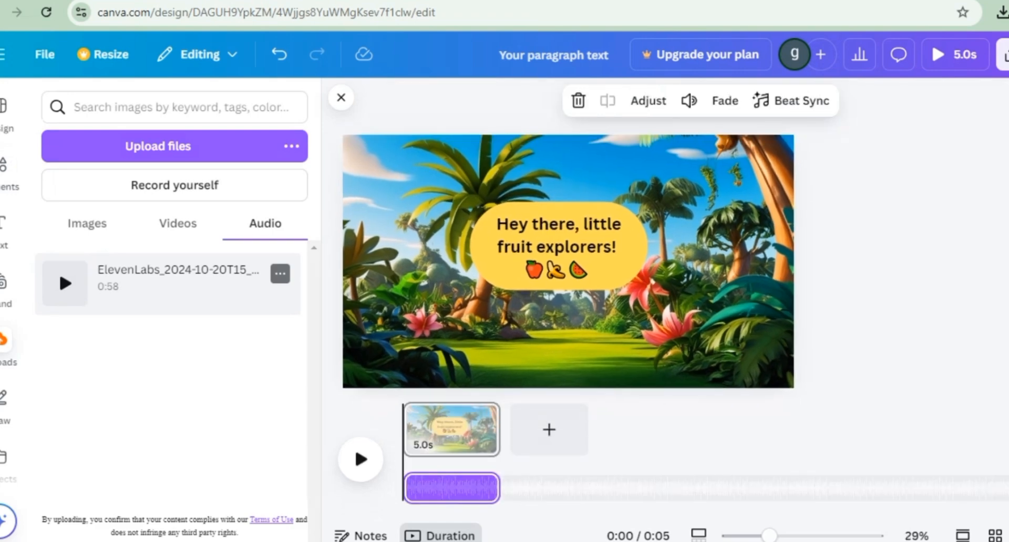
# Step: Give the greeting text the Breathe animation and trim its display to the end of the spoken greeting, at about 2.6 s
pyautogui.press('space')
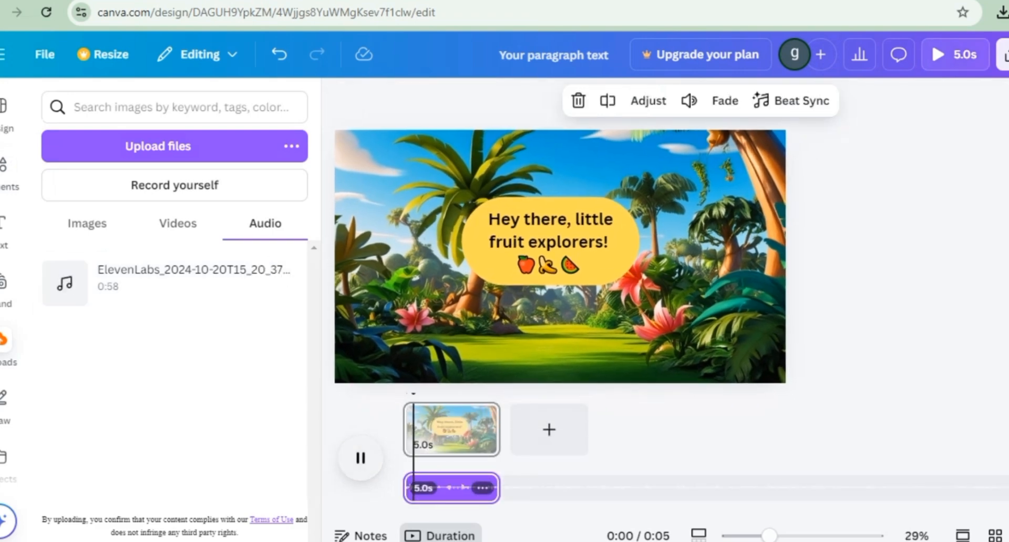
pyautogui.press('space')
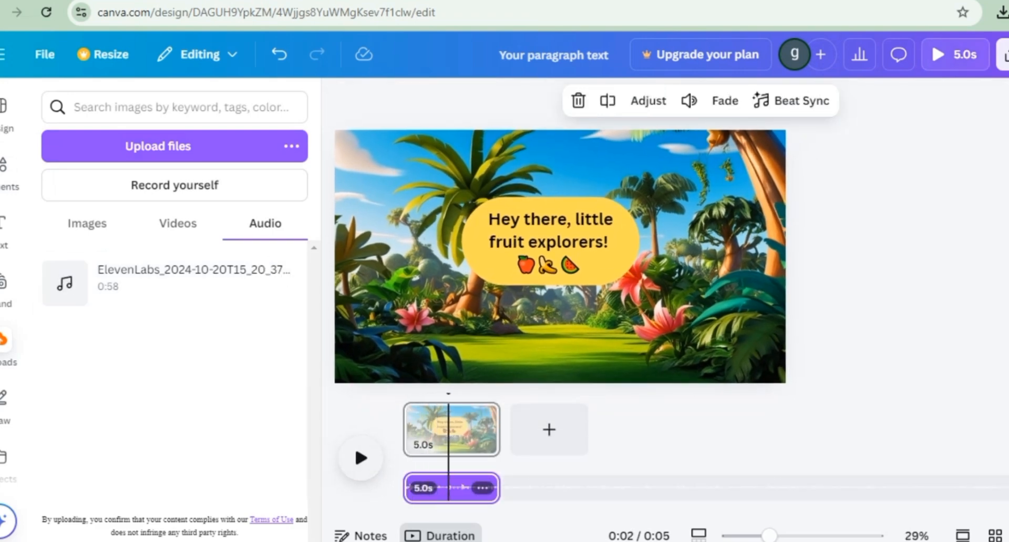
pyautogui.click(461, 428)
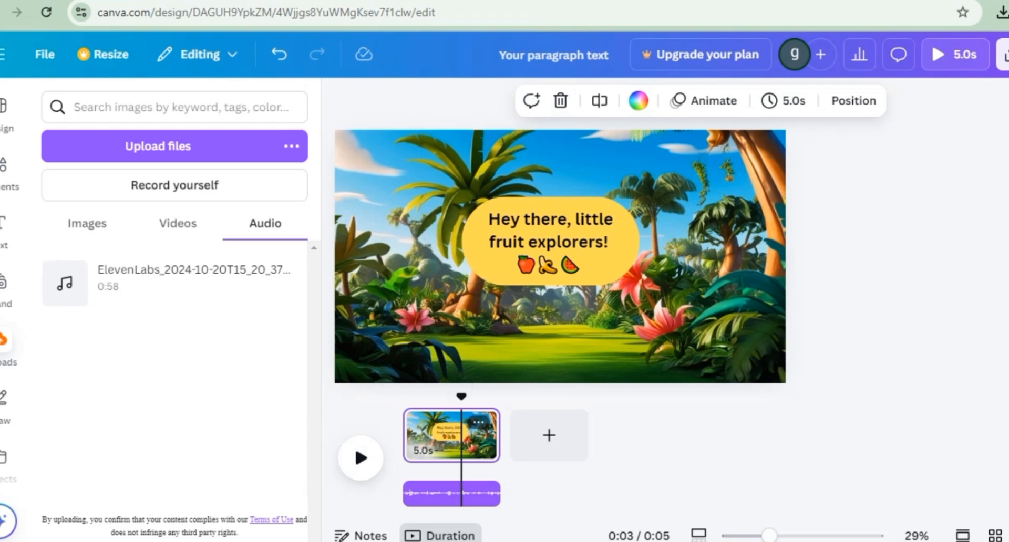
pyautogui.moveTo(461, 397); pyautogui.dragTo(446, 397)
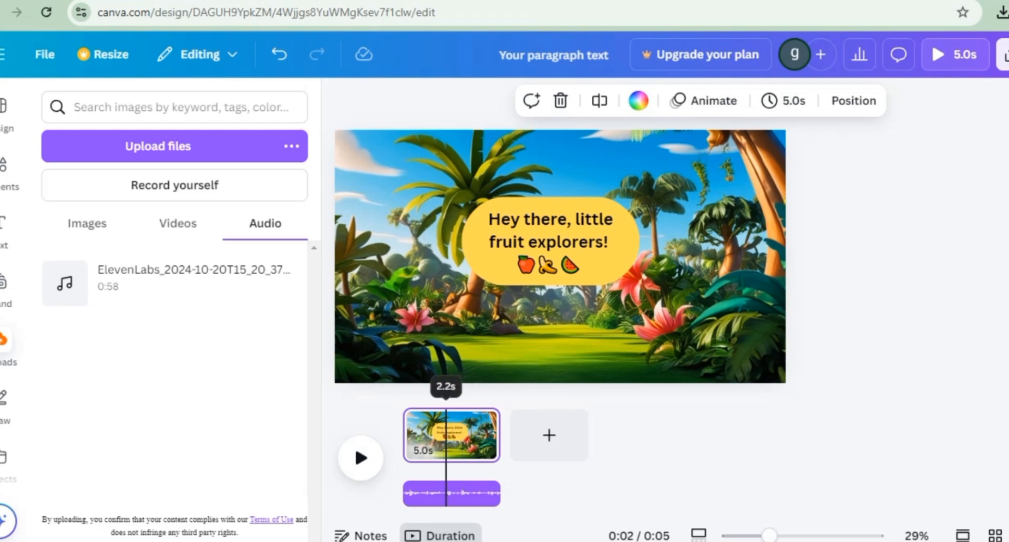
pyautogui.click(550, 242)
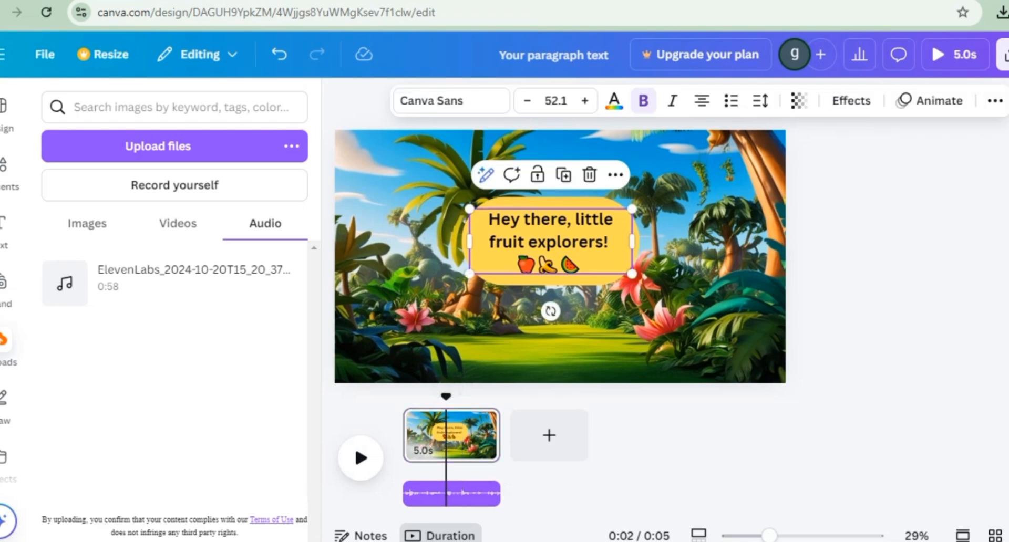
pyautogui.click(930, 100)
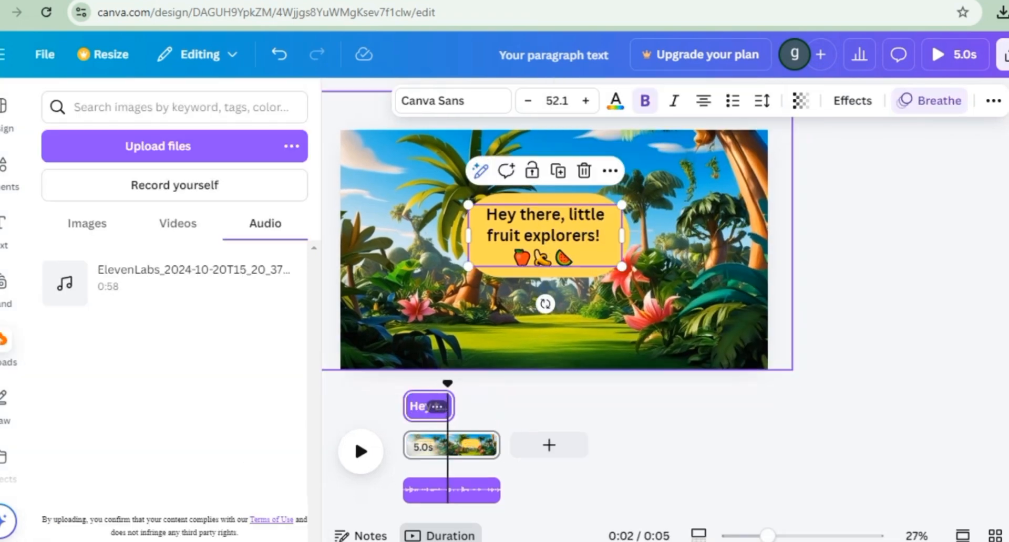
# Step: Copy "Welcome to Fun with Fruits! Today, we're going to learn about some super yummy fruits" from the ElevenLabs script and paste it as a second text in Canva
pyautogui.moveTo(405, 374); pyautogui.dragTo(451, 373)
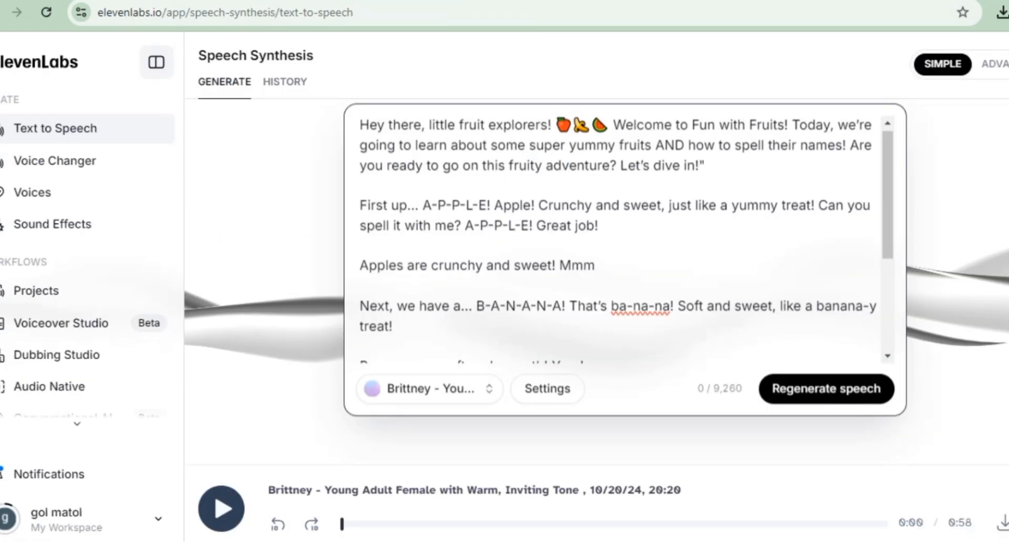
pyautogui.moveTo(612, 182); pyautogui.dragTo(712, 205)
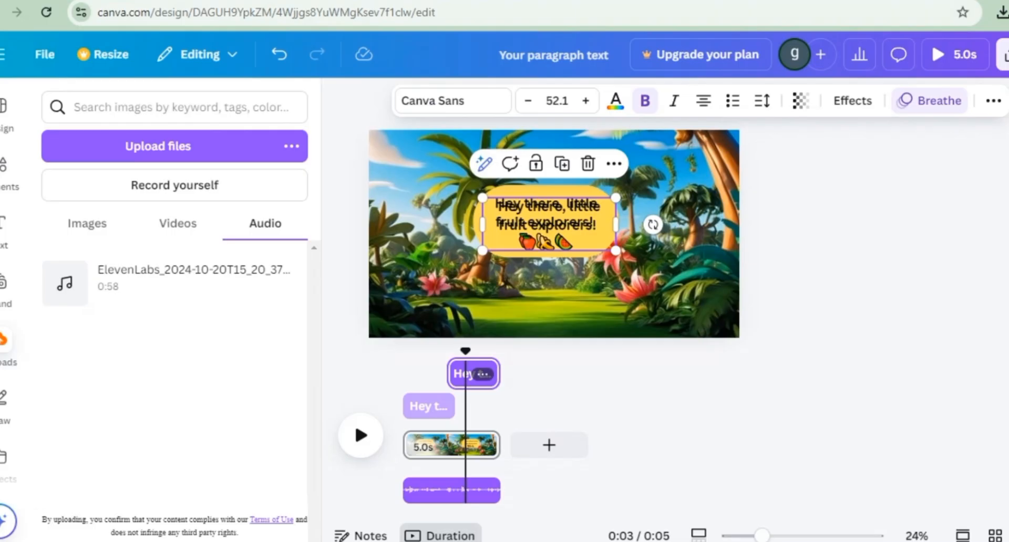
pyautogui.hotkey('ctrl', 'v')
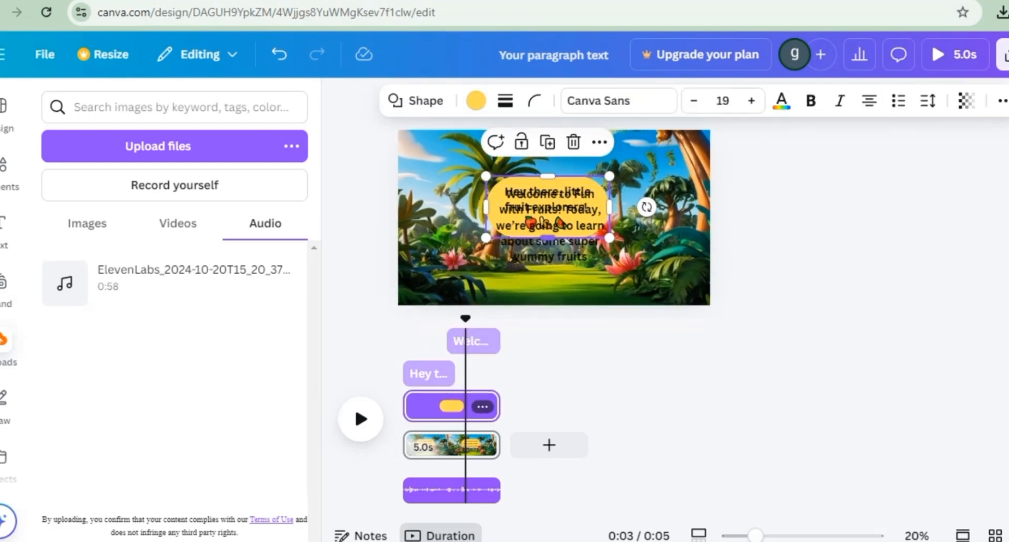
# Step: Undo the latest text edits and trim the yellow shape's display to end together with the greeting text
pyautogui.moveTo(415, 318); pyautogui.dragTo(451, 318)
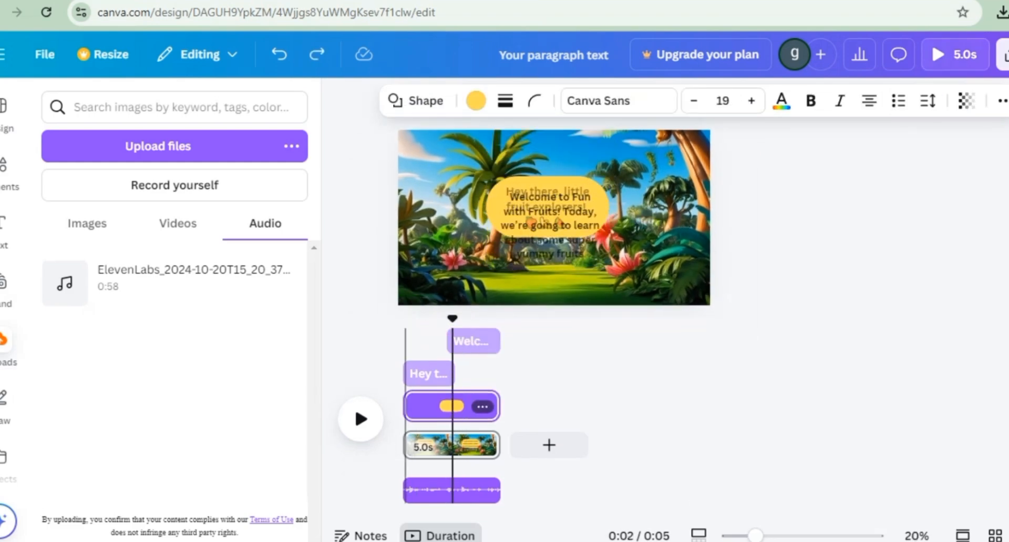
pyautogui.click(279, 54)
pyautogui.click(279, 54)
pyautogui.click(317, 54)
pyautogui.moveTo(492, 406); pyautogui.dragTo(446, 406)
# Step: Duplicate the yellow shape and trim the copy to start near the end of the first shape's display
pyautogui.hotkey('ctrl', 'd')
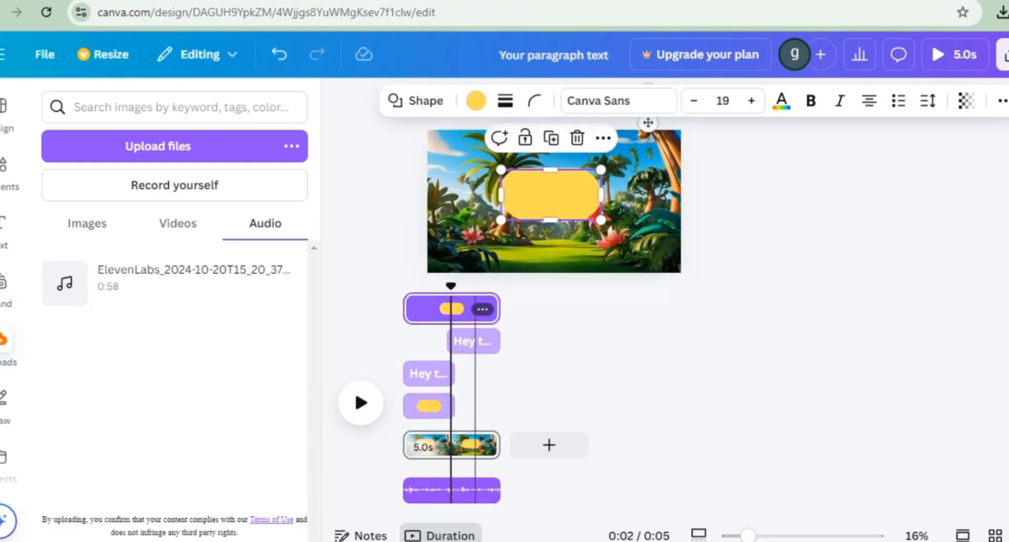
pyautogui.moveTo(451, 286)
pyautogui.mouseDown()
pyautogui.moveTo(439, 286)
pyautogui.moveTo(454, 286)
pyautogui.mouseUp()
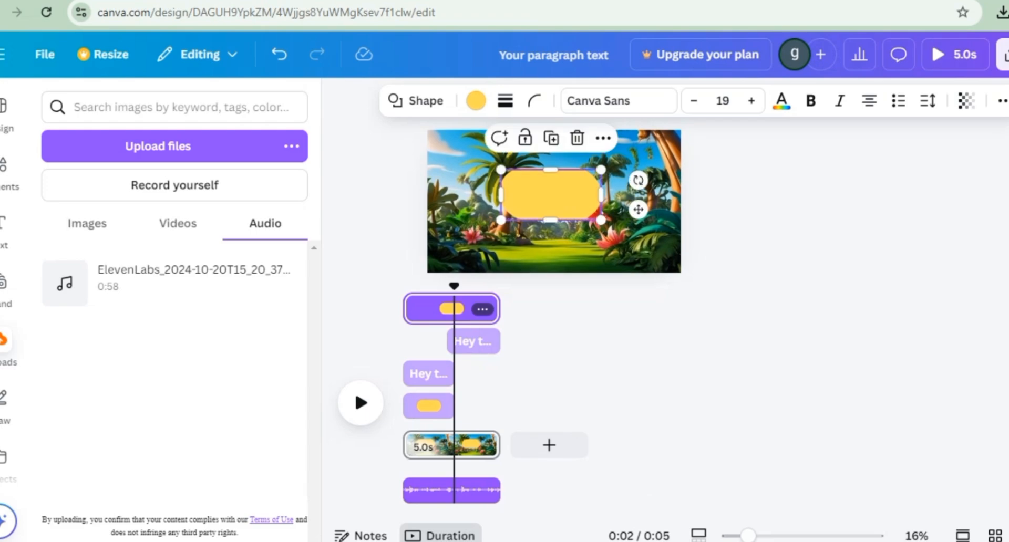
pyautogui.moveTo(407, 308); pyautogui.dragTo(449, 308)
# Step: Show the layers, try moving the second yellow shape below the duplicate greeting text, and delete that duplicate text
pyautogui.click(462, 342)
pyautogui.rightClick(467, 308)
pyautogui.moveTo(525, 236)
pyautogui.click(761, 379)
pyautogui.moveTo(174, 247); pyautogui.dragTo(174, 331)
pyautogui.doubleClick(551, 192)
pyautogui.press('BackSpace')
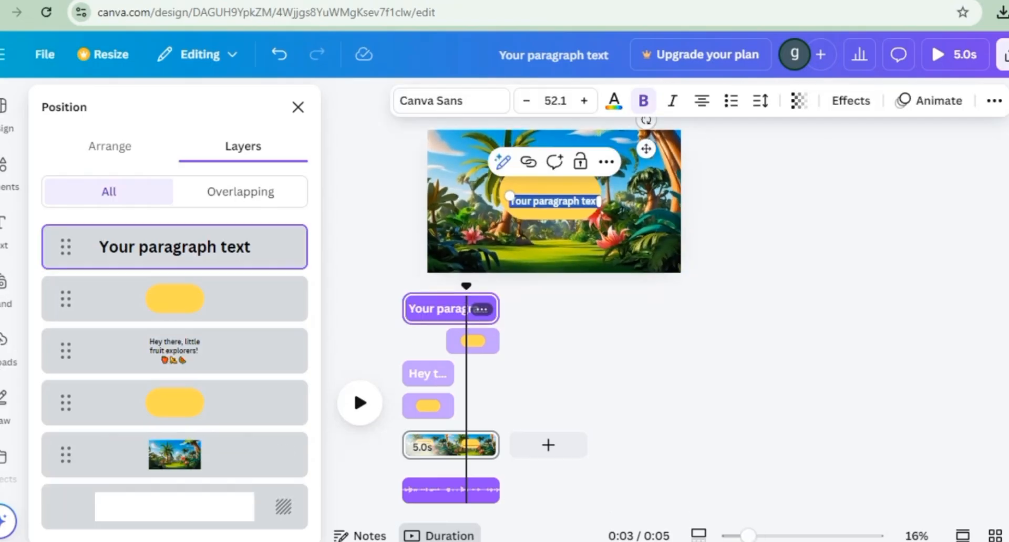
# Step: Paste the copied "Welcome to Fun with Fruits!" sentence onto the page, narrow its text box and place it over the second yellow shape
pyautogui.write("Welcome to Fun with Fruits! Today, we're going to learn about some super yummy fruits")
pyautogui.click(558, 201)
pyautogui.press('Return')
pyautogui.moveTo(681, 214); pyautogui.dragTo(517, 223)
pyautogui.moveTo(466, 286); pyautogui.dragTo(500, 287)
pyautogui.click(298, 107)
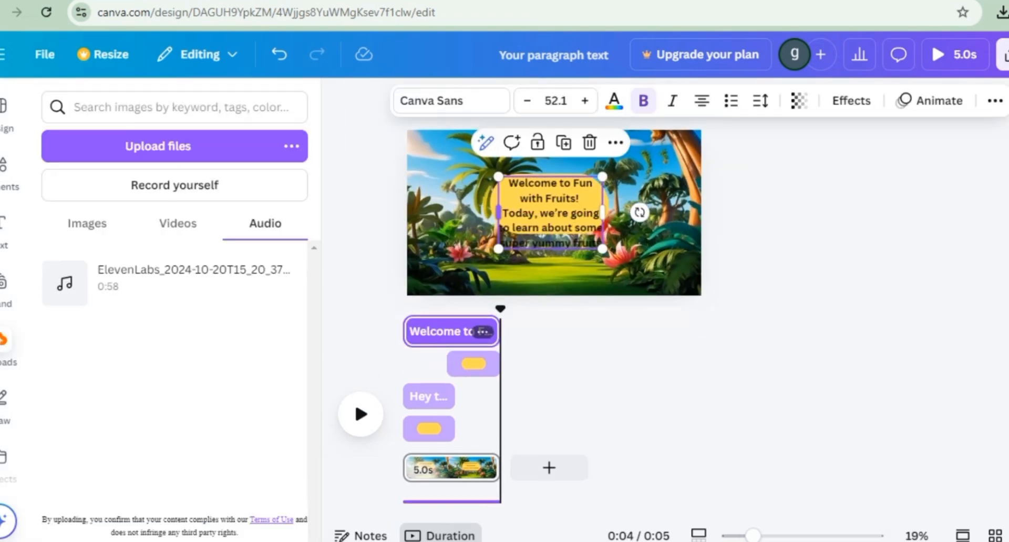
pyautogui.click(473, 364)
pyautogui.click(550, 228)
pyautogui.click(550, 268)
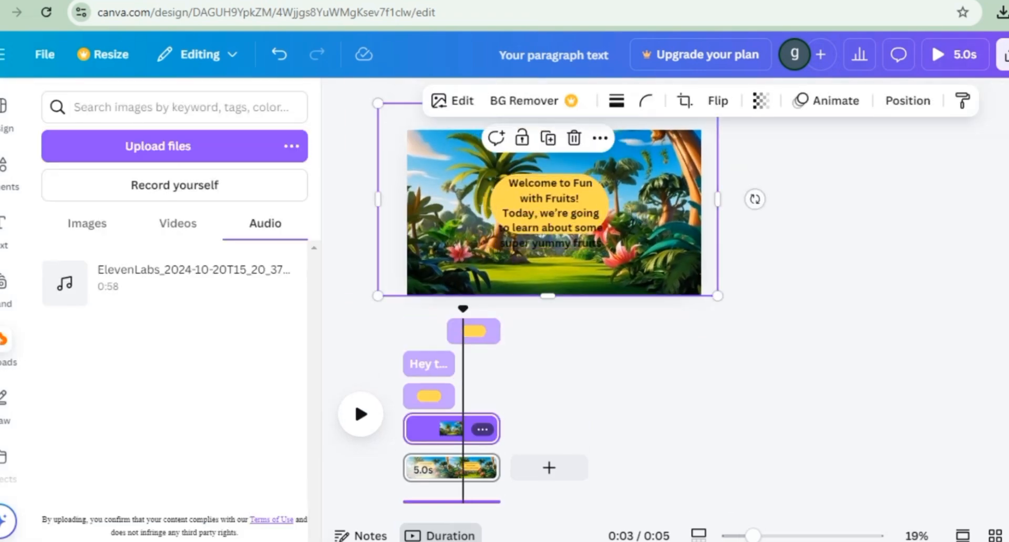
pyautogui.click(429, 397)
pyautogui.moveTo(550, 234); pyautogui.dragTo(550, 264)
pyautogui.moveTo(608, 173); pyautogui.dragTo(617, 165)
pyautogui.click(550, 220)
pyautogui.hotkey('ctrl', 'z')
pyautogui.click(554, 261)
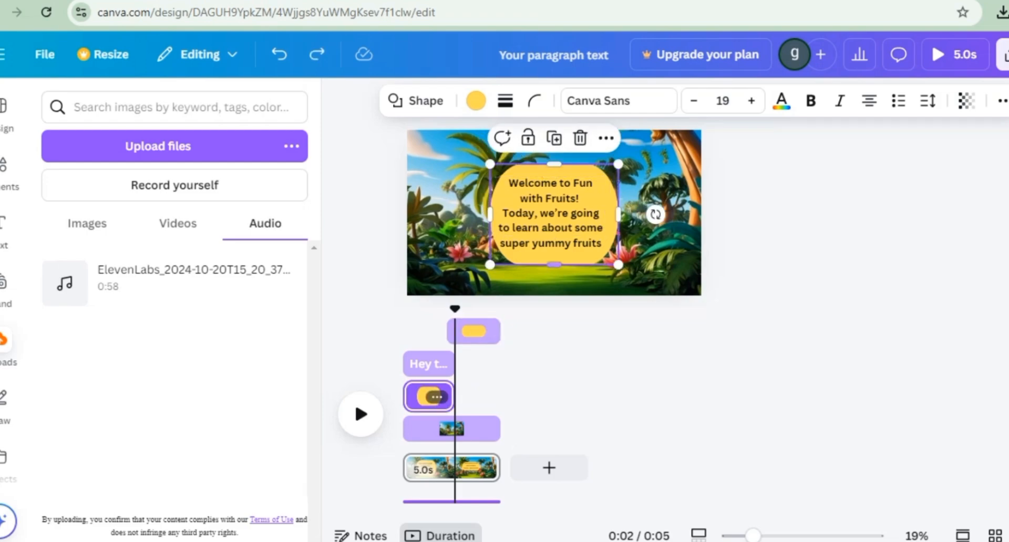
pyautogui.moveTo(455, 309)
pyautogui.mouseDown()
pyautogui.moveTo(465, 309)
pyautogui.moveTo(455, 309)
pyautogui.mouseUp()
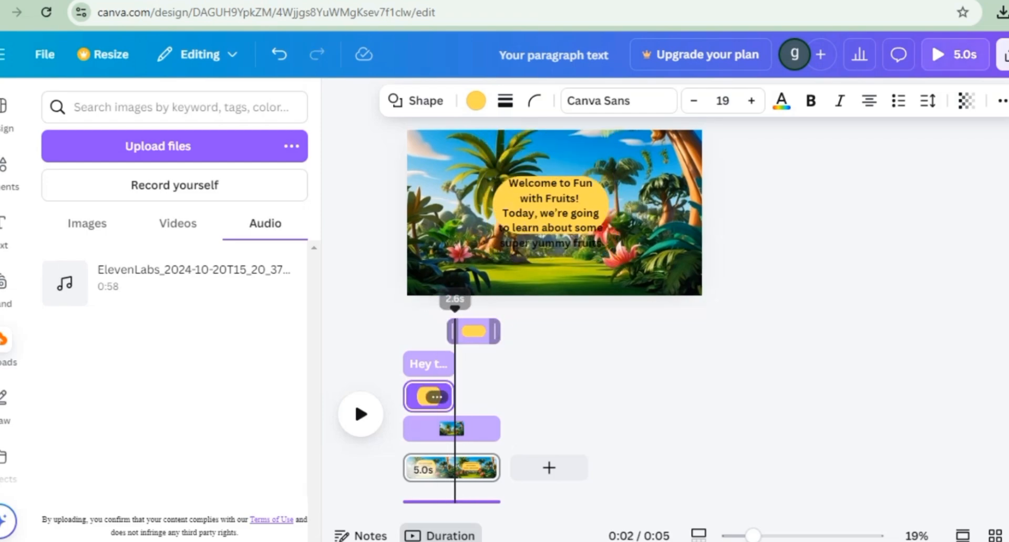
# Step: Enlarge and reposition the second yellow shape, and centre the welcome text inside it
pyautogui.click(476, 332)
pyautogui.rightClick(548, 206)
pyautogui.click(536, 205)
pyautogui.moveTo(608, 234); pyautogui.dragTo(637, 248)
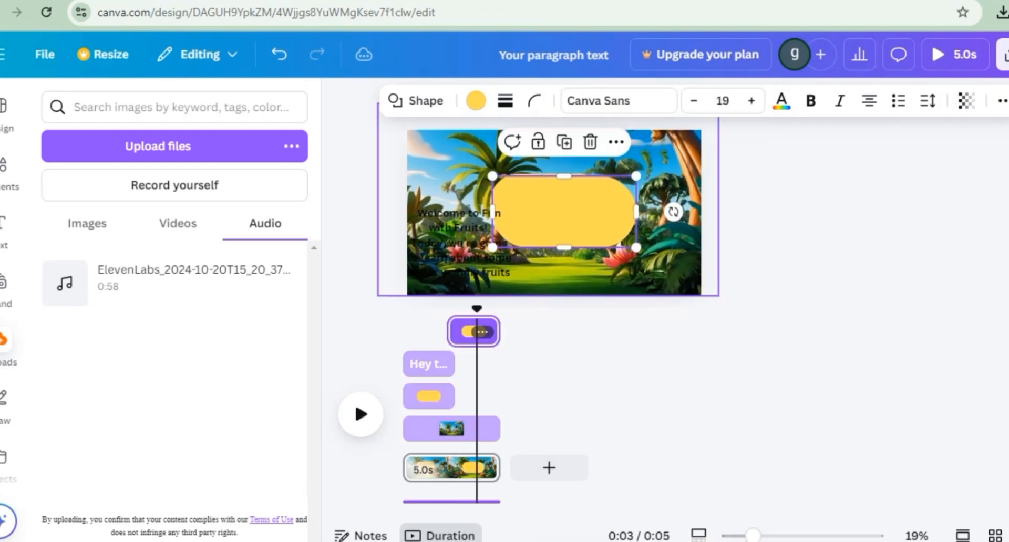
pyautogui.moveTo(565, 248); pyautogui.dragTo(565, 272)
pyautogui.moveTo(565, 224); pyautogui.dragTo(543, 206)
pyautogui.moveTo(459, 243); pyautogui.dragTo(542, 210)
# Step: Trim the welcome text to start together with the second yellow shape and preview the scene
pyautogui.moveTo(411, 332); pyautogui.dragTo(458, 309)
pyautogui.click(481, 332)
pyautogui.press('space')
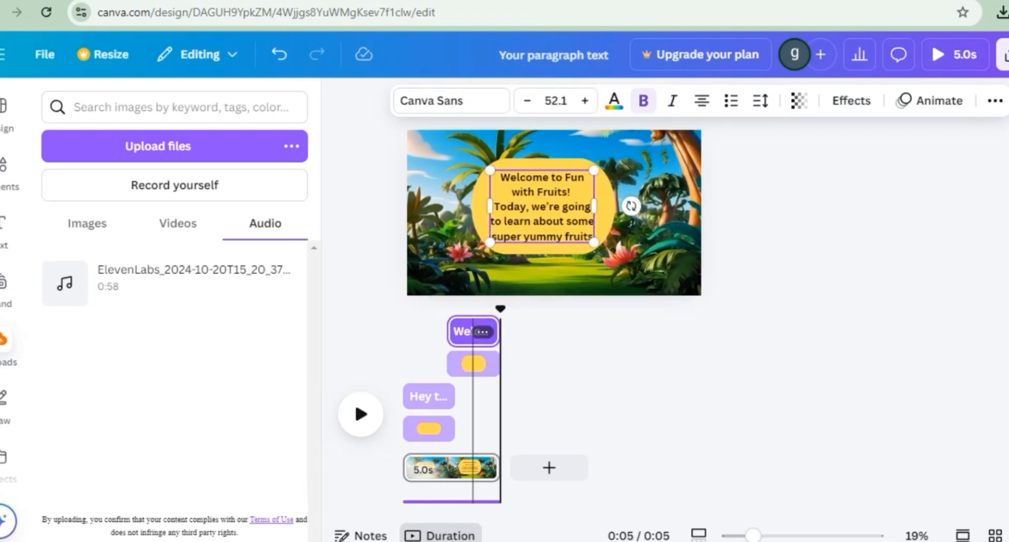
# Step: Duplicate the page and delete the greeting text and its yellow shape from the copy
pyautogui.click(482, 466)
pyautogui.click(546, 226)
pyautogui.click(547, 397)
pyautogui.press('Delete')
pyautogui.click(540, 429)
# Step: Delete the welcome text and its yellow shape from the second page, leaving only the jungle background
pyautogui.press('Delete')
# Step: Move the welcome text and its yellow shape to 0.0 s on the second page
pyautogui.moveTo(578, 397); pyautogui.dragTo(534, 396)
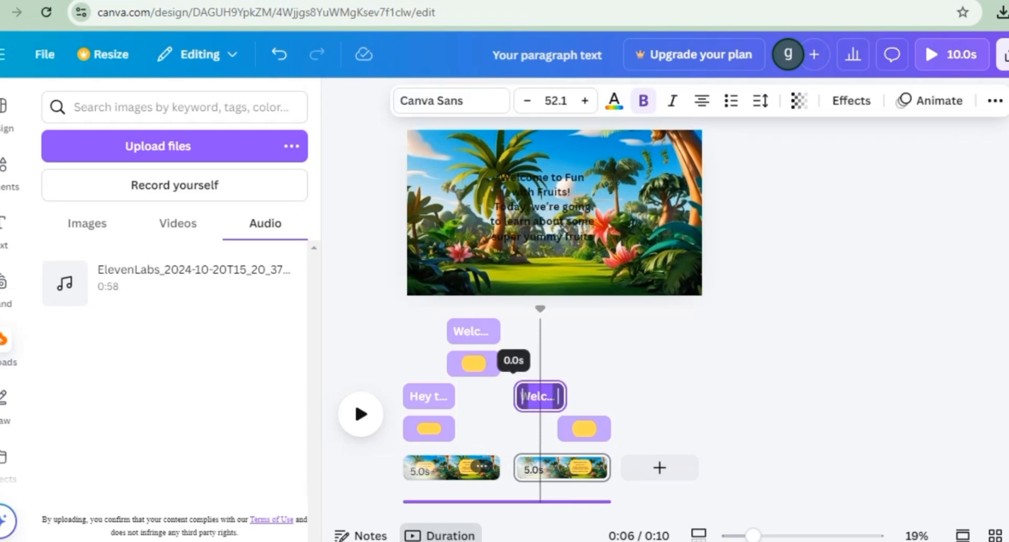
pyautogui.moveTo(583, 429); pyautogui.dragTo(539, 428)
pyautogui.moveTo(540, 309); pyautogui.dragTo(477, 309)
pyautogui.click(540, 397)
pyautogui.press('Delete')
pyautogui.click(547, 429)
pyautogui.press('Delete')
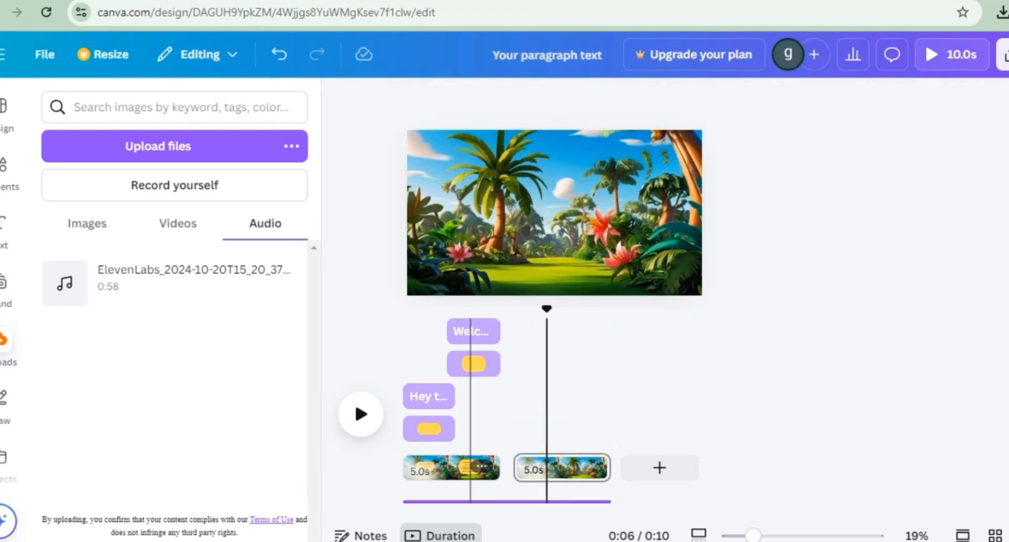
# Step: Play the first page around the change from the greeting to the welcome caption and check the welcome text and shape timings
pyautogui.click(458, 309)
pyautogui.click(360, 414)
pyautogui.click(360, 414)
pyautogui.click(473, 331)
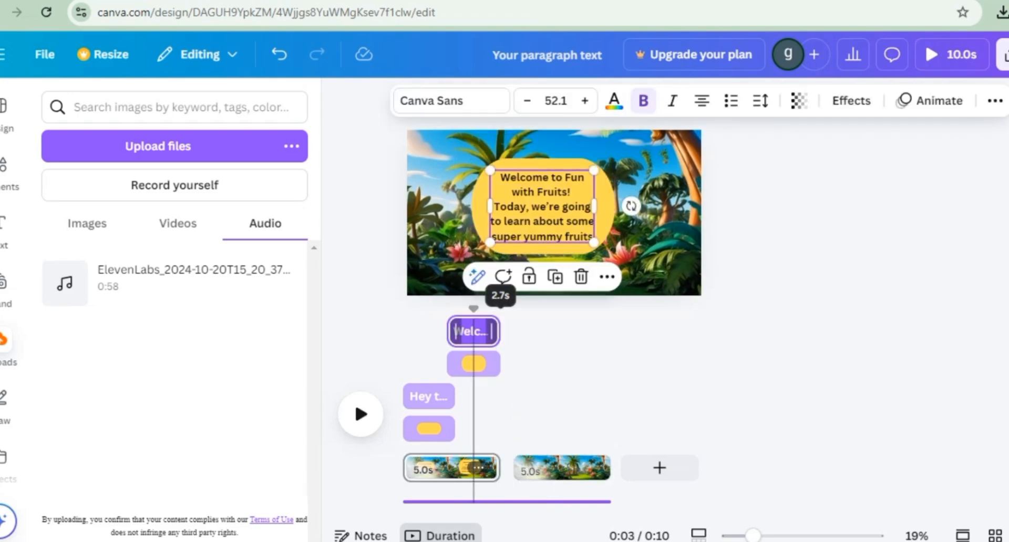
pyautogui.click(473, 364)
pyautogui.rightClick(468, 364)
pyautogui.click(458, 364)
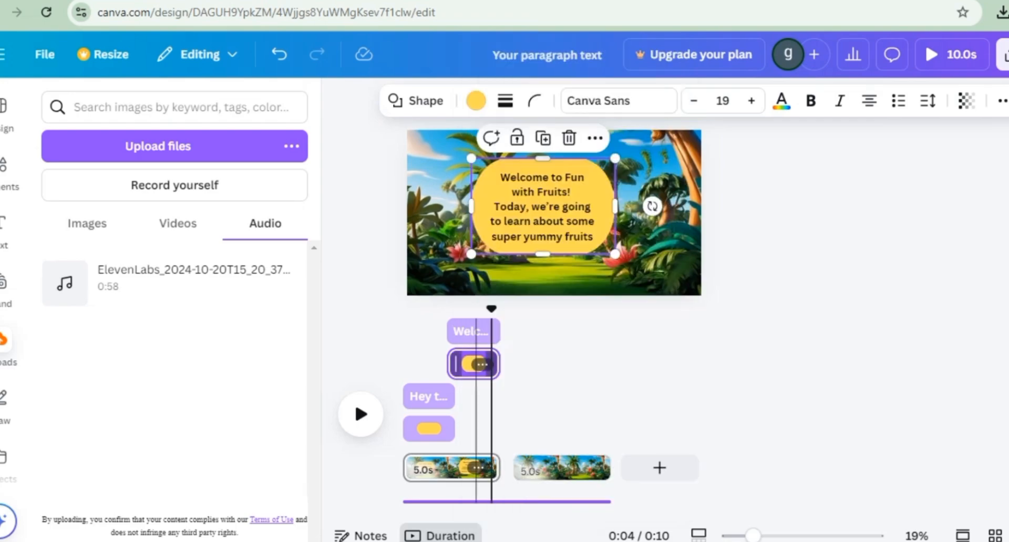
# Step: Set the first page's duration to 12.0 s and delete the second page
pyautogui.rightClick(467, 468)
pyautogui.doubleClick(442, 468)
pyautogui.write('12')
pyautogui.press('Return')
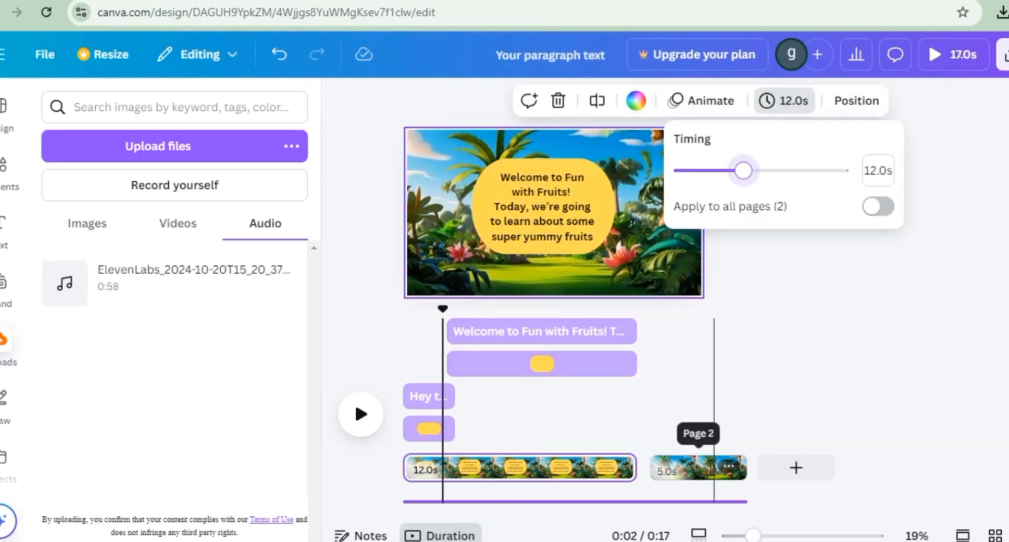
pyautogui.click(714, 468)
pyautogui.press('Delete')
# Step: Copy the greeting text's style, including its Breathe animation, onto the welcome text
pyautogui.click(442, 309)
pyautogui.click(360, 414)
pyautogui.click(361, 414)
pyautogui.click(441, 397)
pyautogui.click(992, 100)
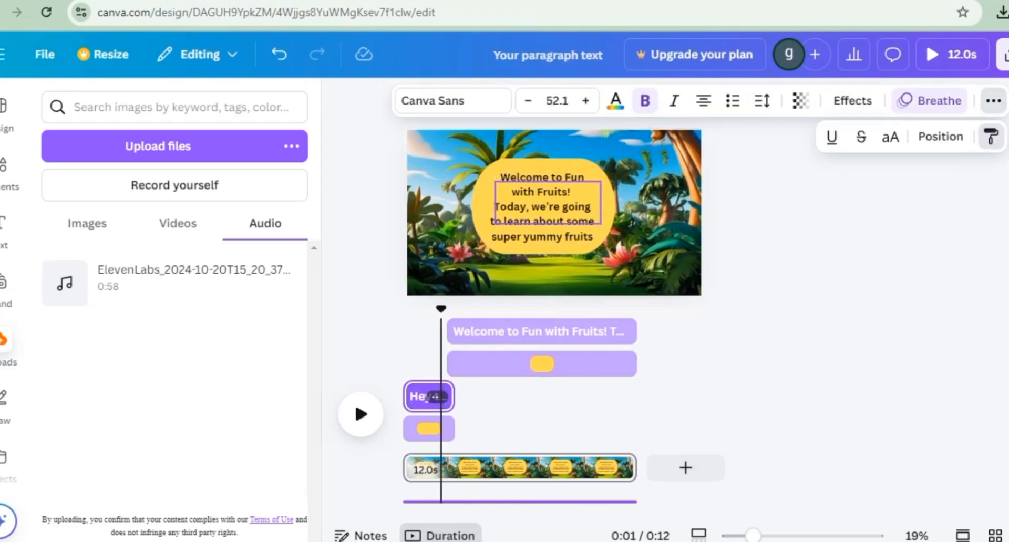
pyautogui.click(993, 137)
pyautogui.click(571, 332)
# Step: Preview the animated welcome caption from its start and trim the end of its text clip on the timeline
pyautogui.click(448, 309)
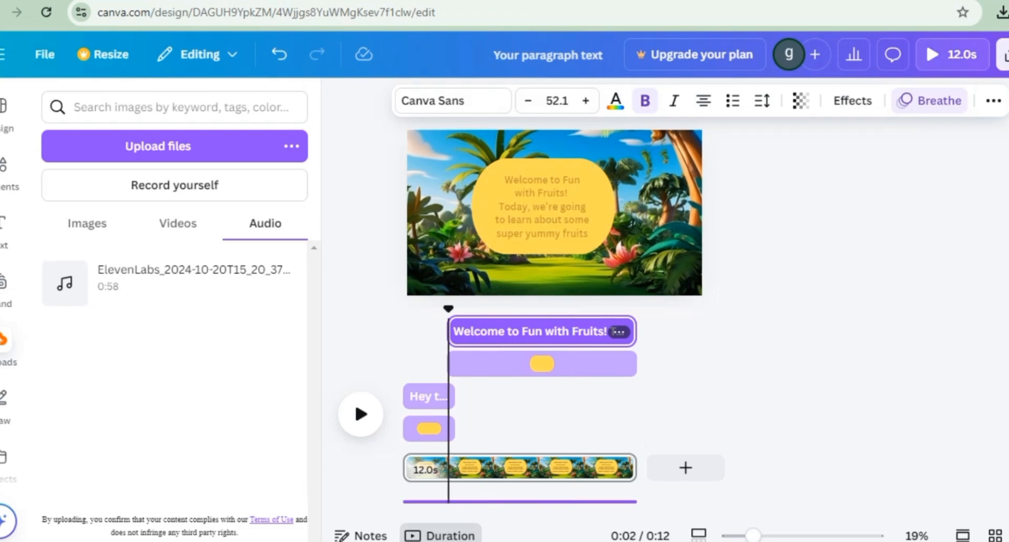
pyautogui.press('space')
pyautogui.press('space')
pyautogui.click(580, 364)
pyautogui.moveTo(629, 332); pyautogui.dragTo(572, 309)
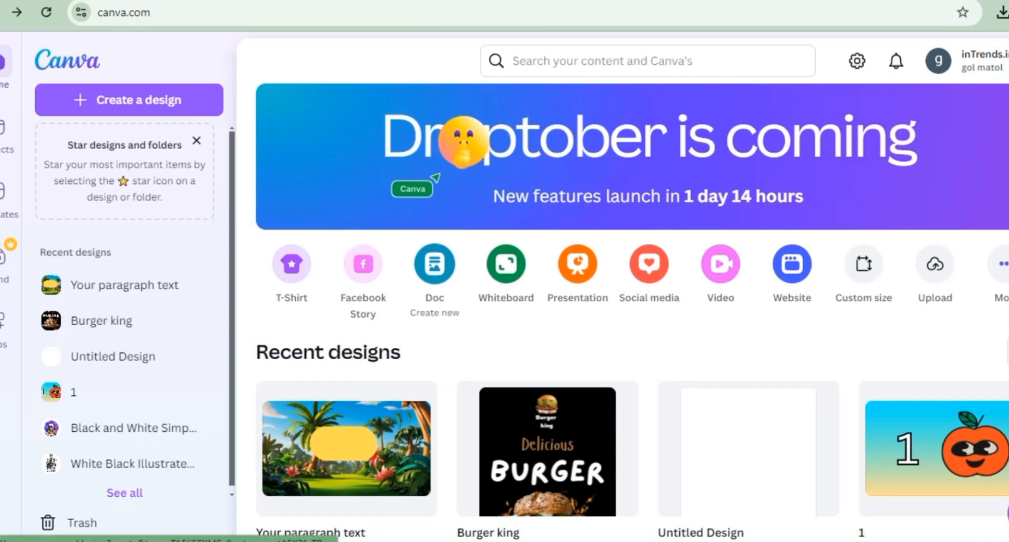
# Step: Create a new YouTube Thumbnail design and search the elements for "apple", limited to graphics
pyautogui.click(649, 264)
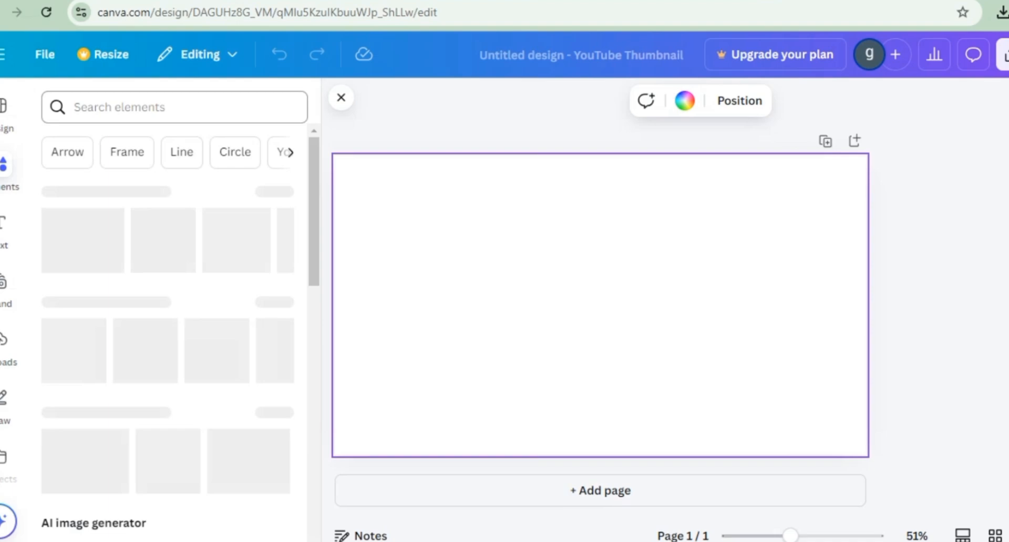
pyautogui.click(157, 107)
pyautogui.write('a')
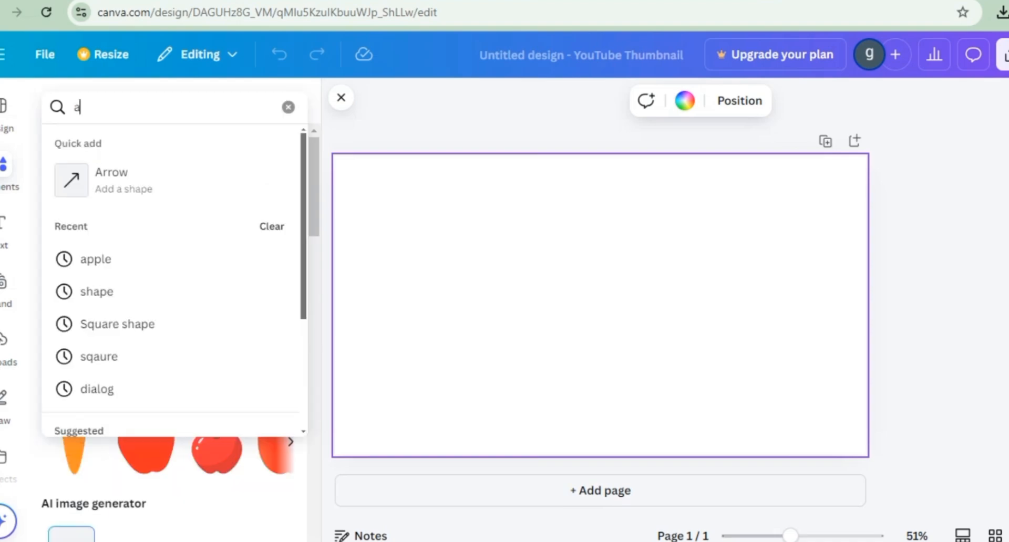
pyautogui.write('pple')
pyautogui.press('Return')
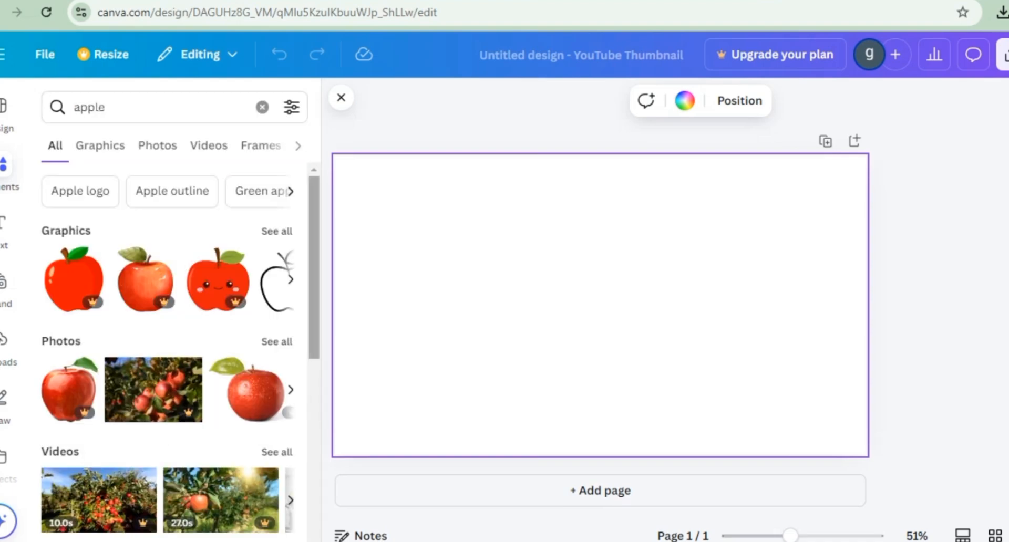
pyautogui.click(100, 145)
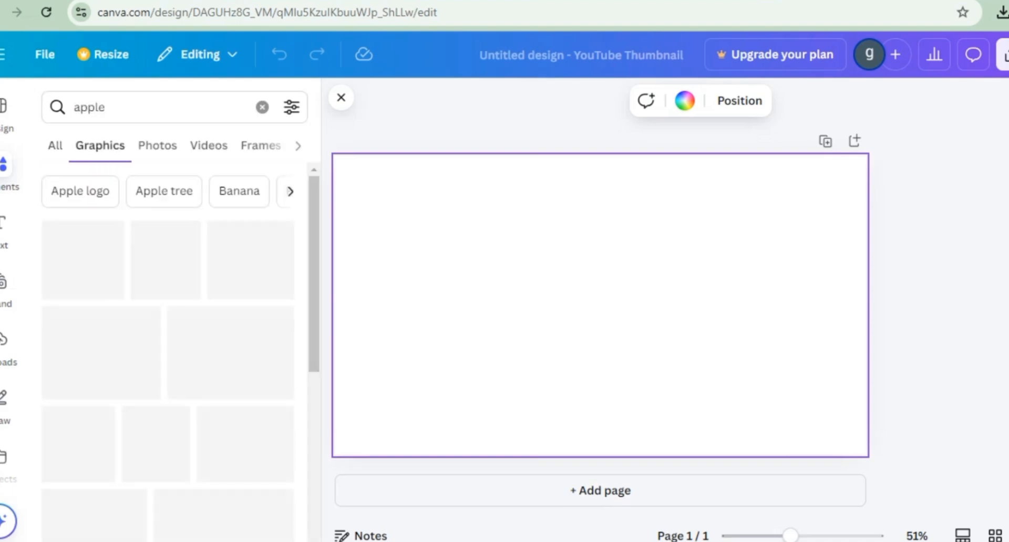
# Step: Add the free glossy red apple graphic with a brown stem and green leaf and scale it down
pyautogui.scroll(-15, 168, 351)
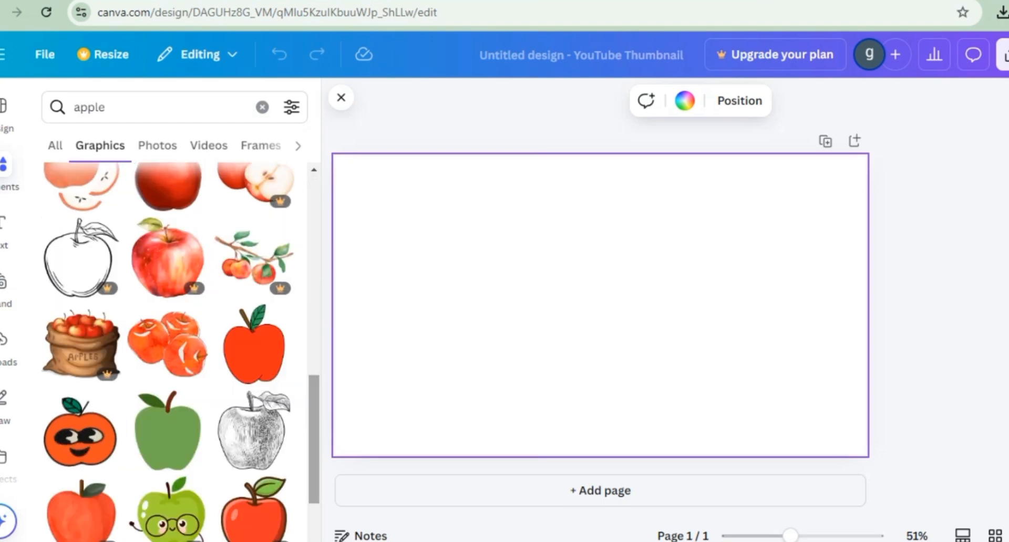
pyautogui.scroll(-8, 168, 352)
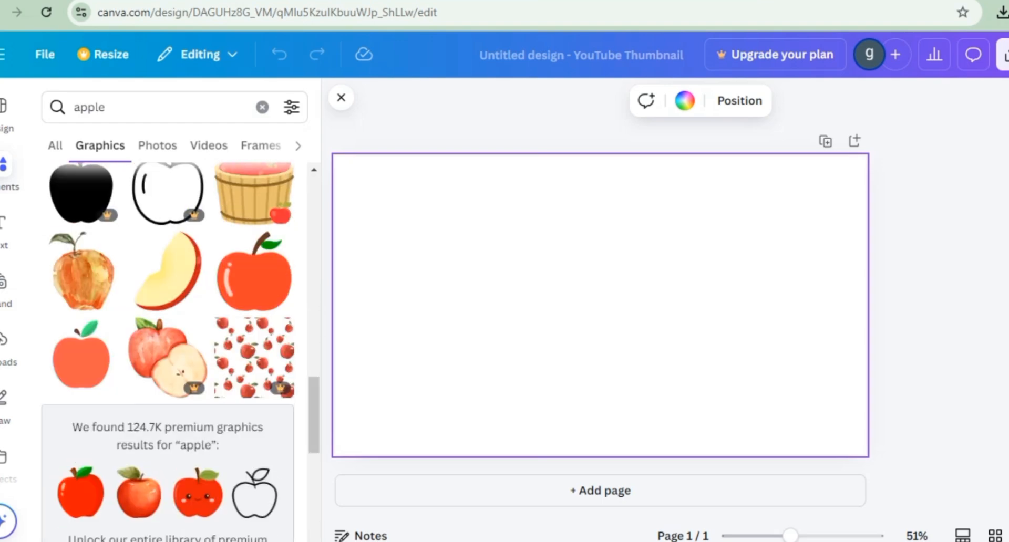
pyautogui.click(254, 273)
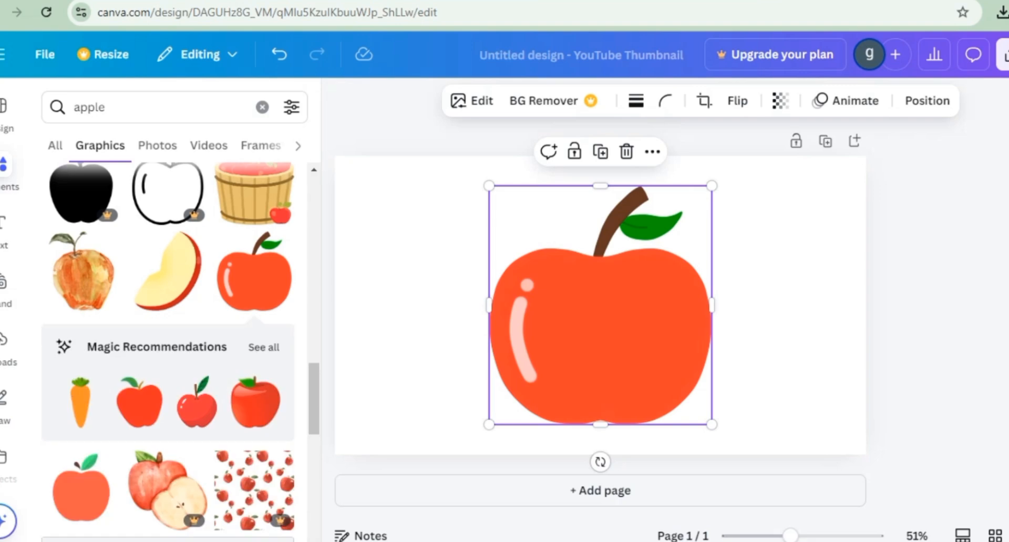
pyautogui.moveTo(711, 424); pyautogui.dragTo(655, 364)
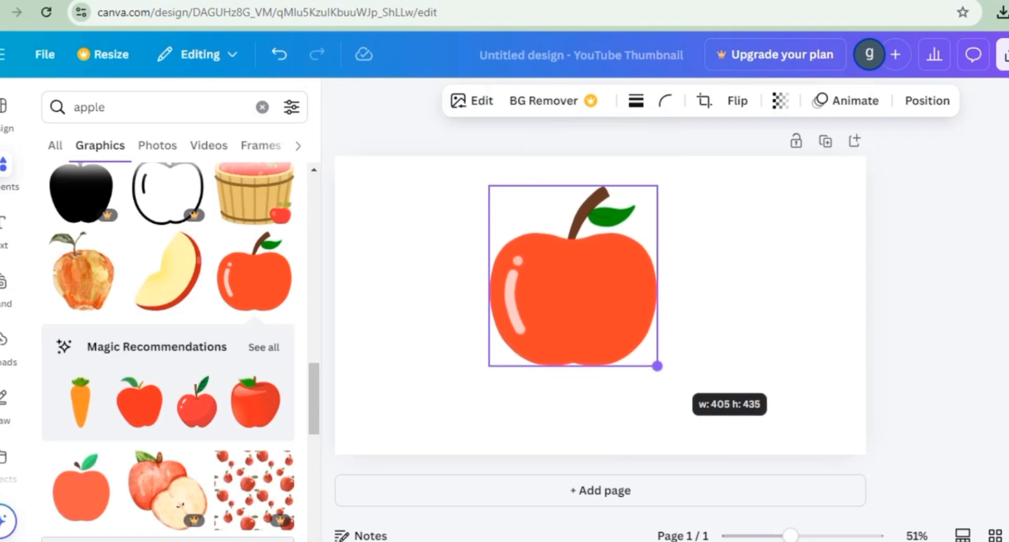
pyautogui.click(683, 388)
pyautogui.click(573, 294)
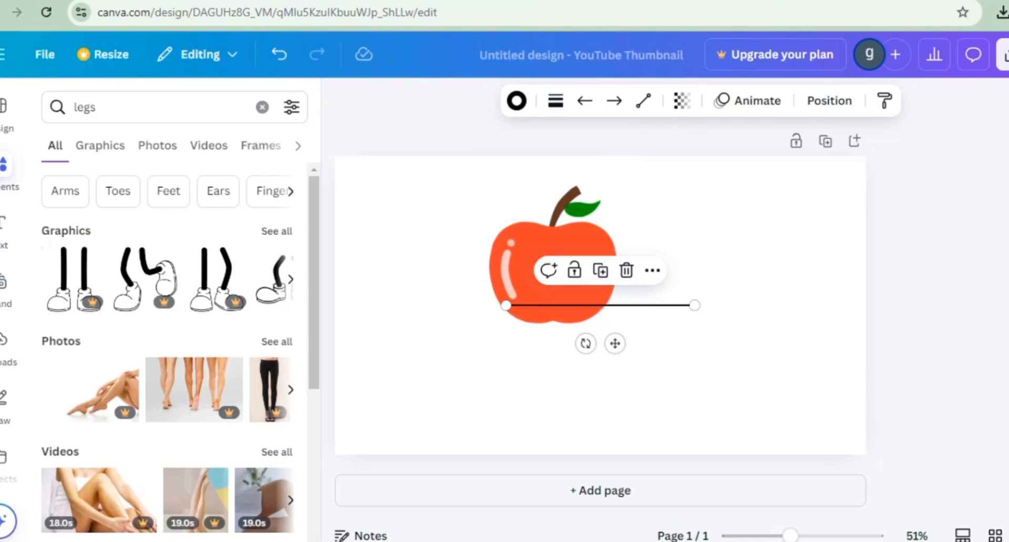
# Step: Delete the stray line and place a "legs" graphic of walking black legs with white shoes beneath the apple
pyautogui.press('Delete')
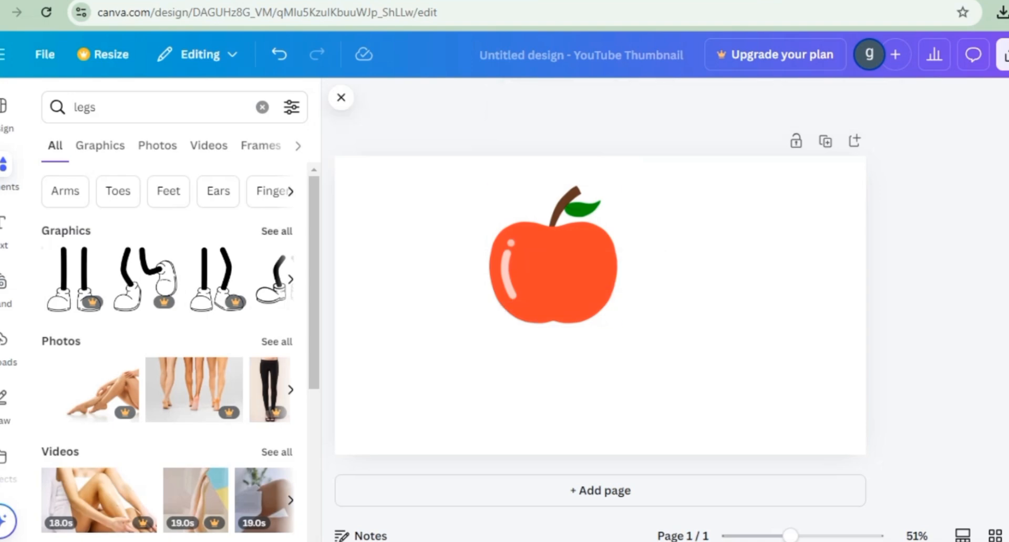
pyautogui.click(100, 145)
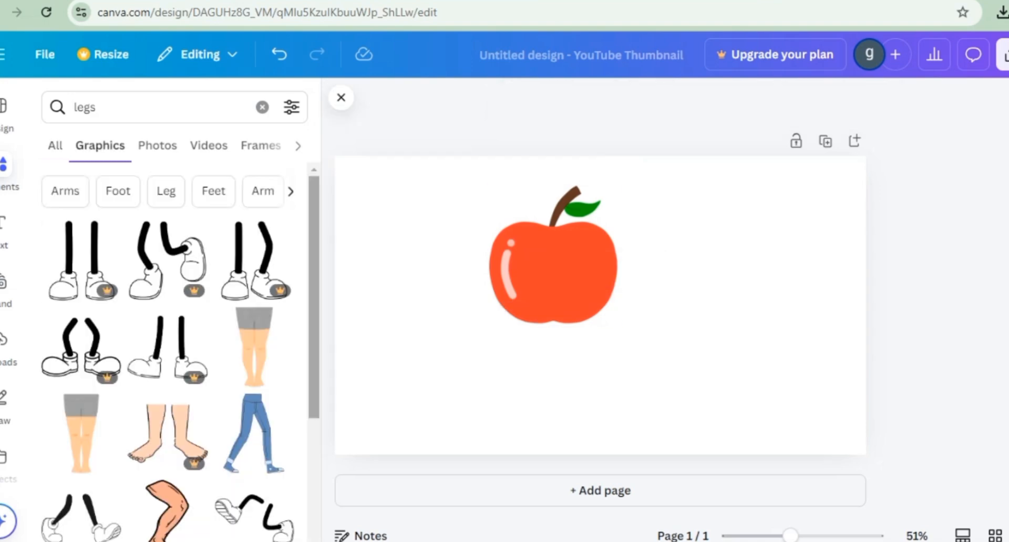
pyautogui.scroll(-10, 168, 352)
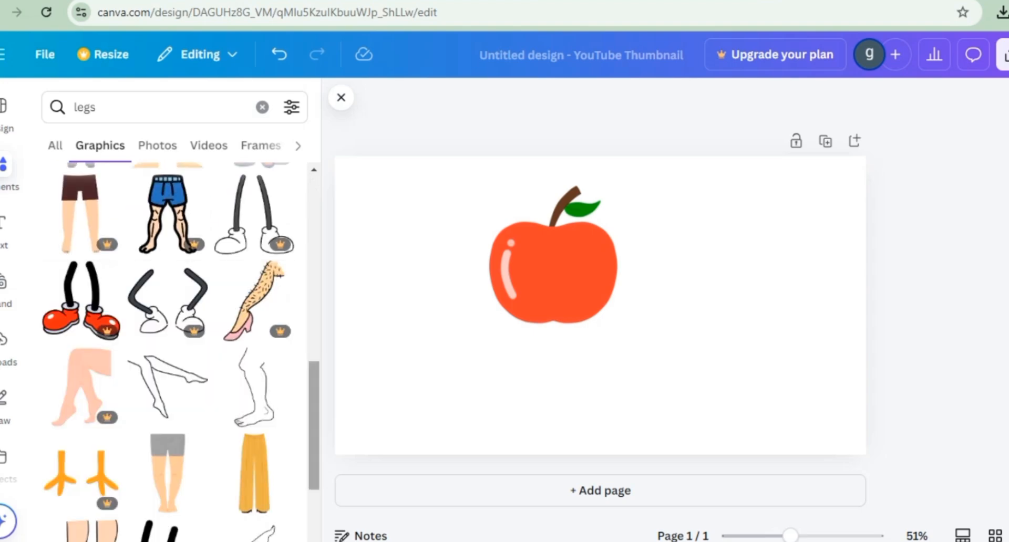
pyautogui.scroll(-8, 168, 352)
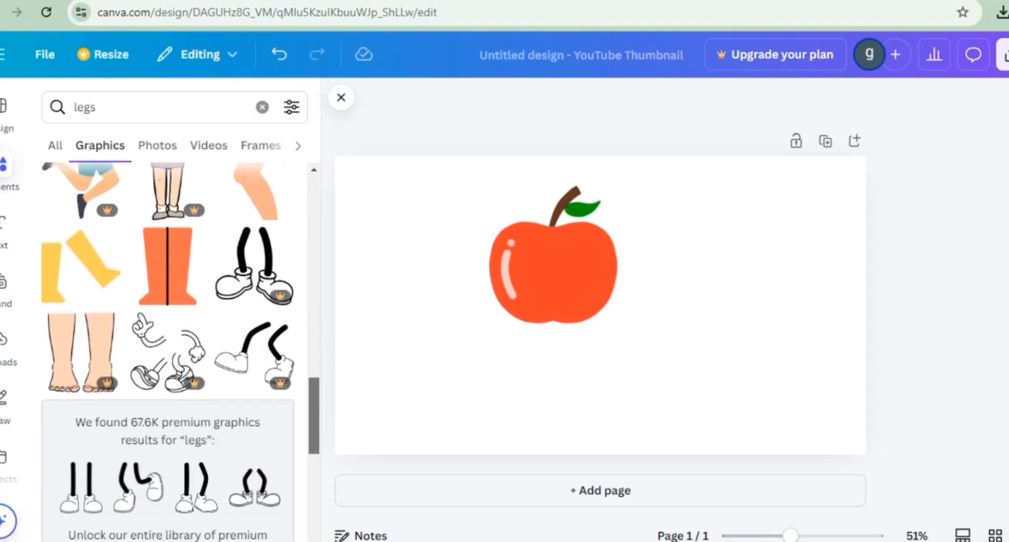
pyautogui.moveTo(313, 415); pyautogui.dragTo(314, 204)
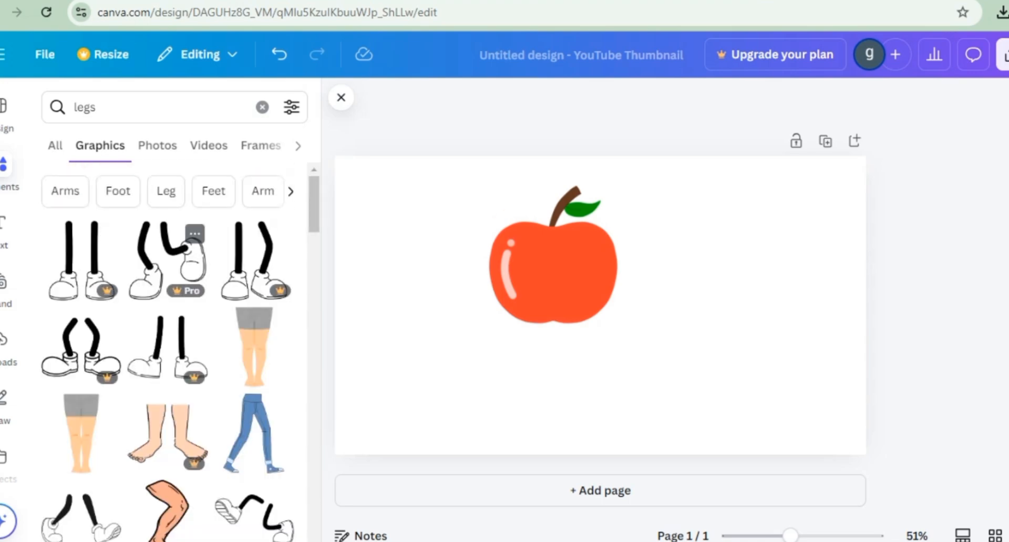
pyautogui.click(167, 260)
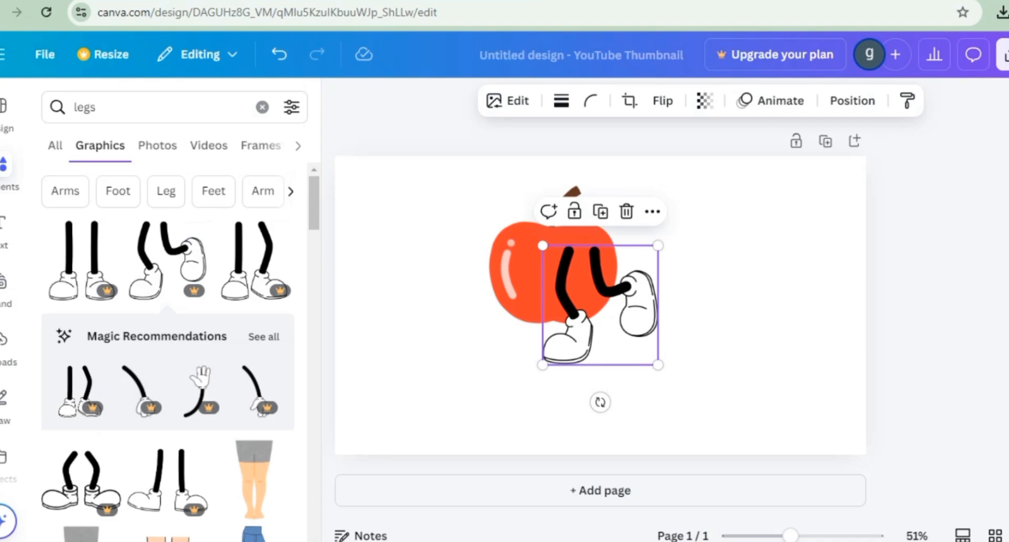
pyautogui.moveTo(559, 375); pyautogui.dragTo(568, 377)
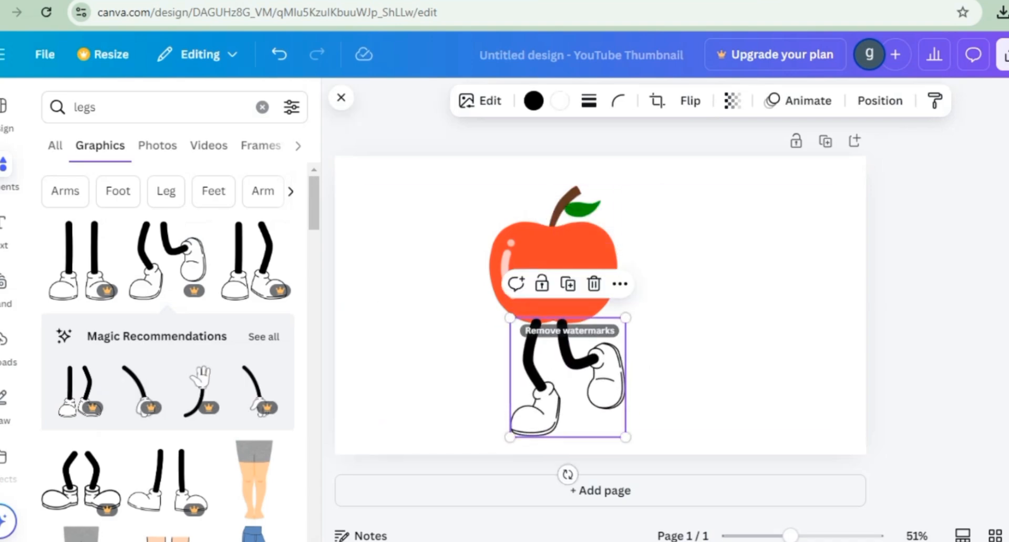
# Step: Add the matching open-hand arm from the legs' recommendations, shrink it and attach it to the apple's right side
pyautogui.click(264, 336)
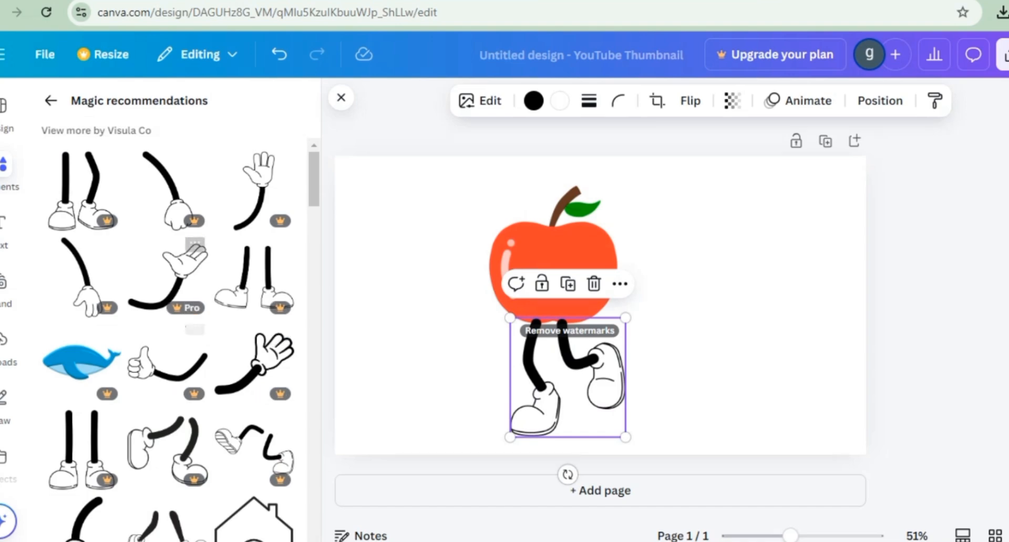
pyautogui.click(166, 278)
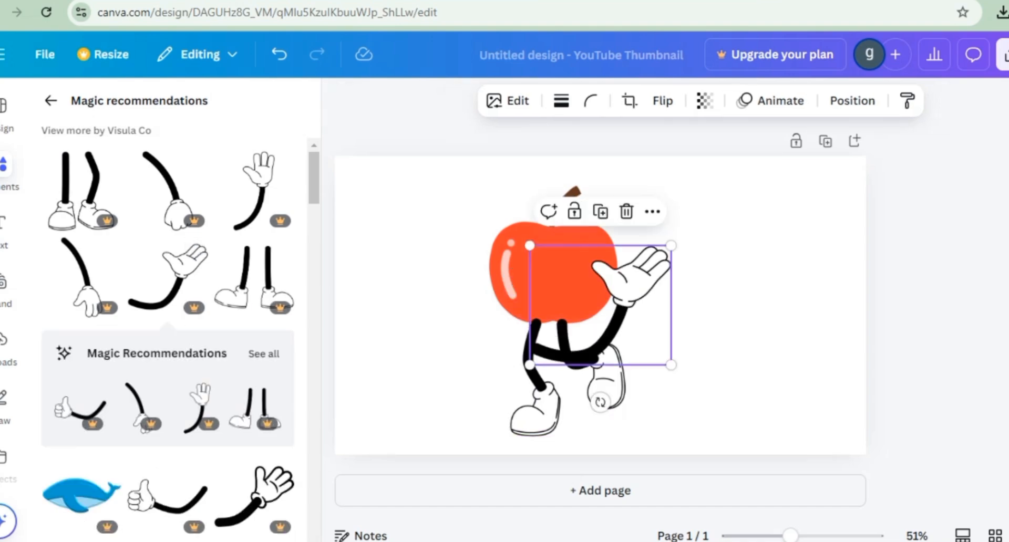
pyautogui.moveTo(530, 365); pyautogui.dragTo(578, 323)
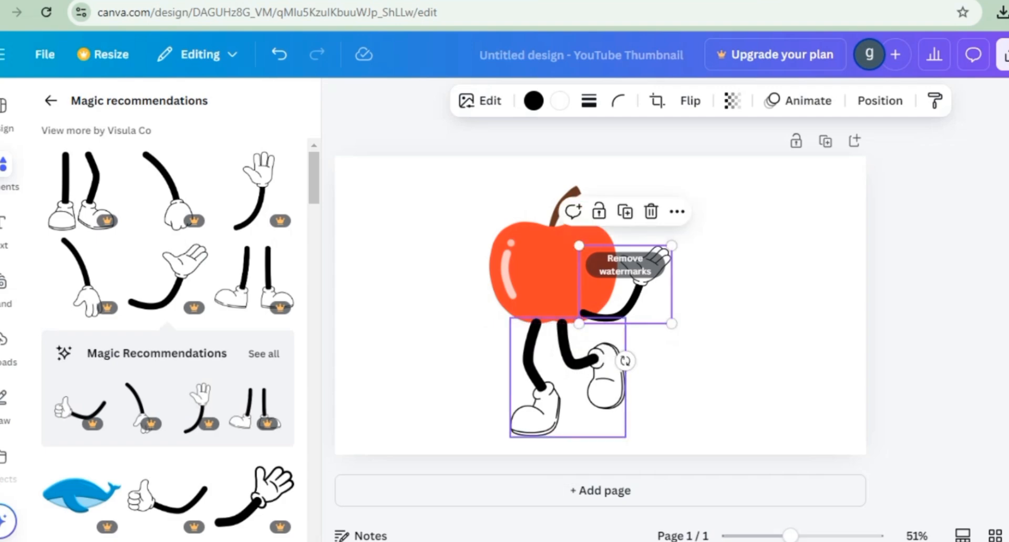
pyautogui.moveTo(625, 284); pyautogui.dragTo(646, 248)
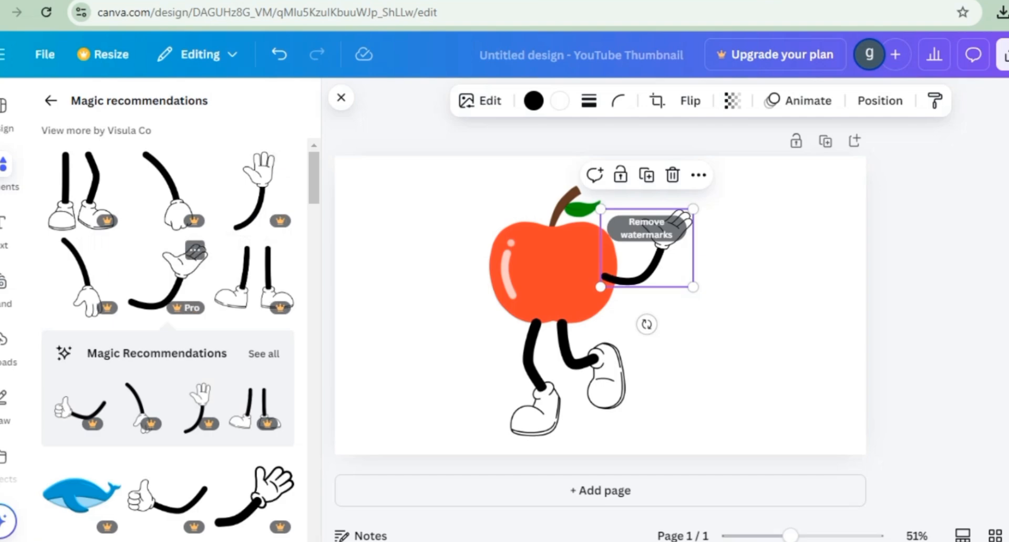
# Step: Attach a reduced thumbs-up arm to the apple's left side and place small round eyes with lashes on its face
pyautogui.click(167, 496)
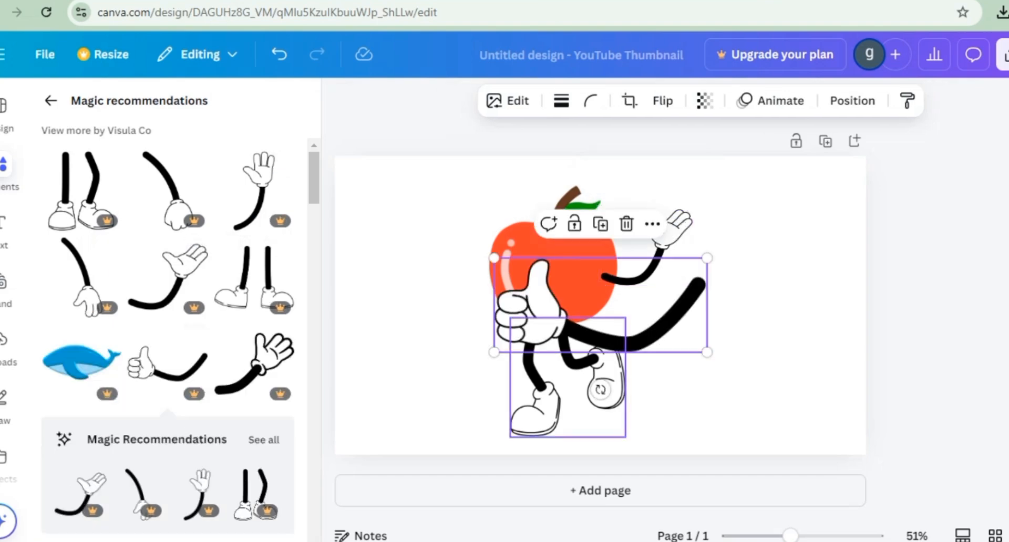
pyautogui.moveTo(707, 352); pyautogui.dragTo(625, 316)
pyautogui.moveTo(559, 287); pyautogui.dragTo(438, 288)
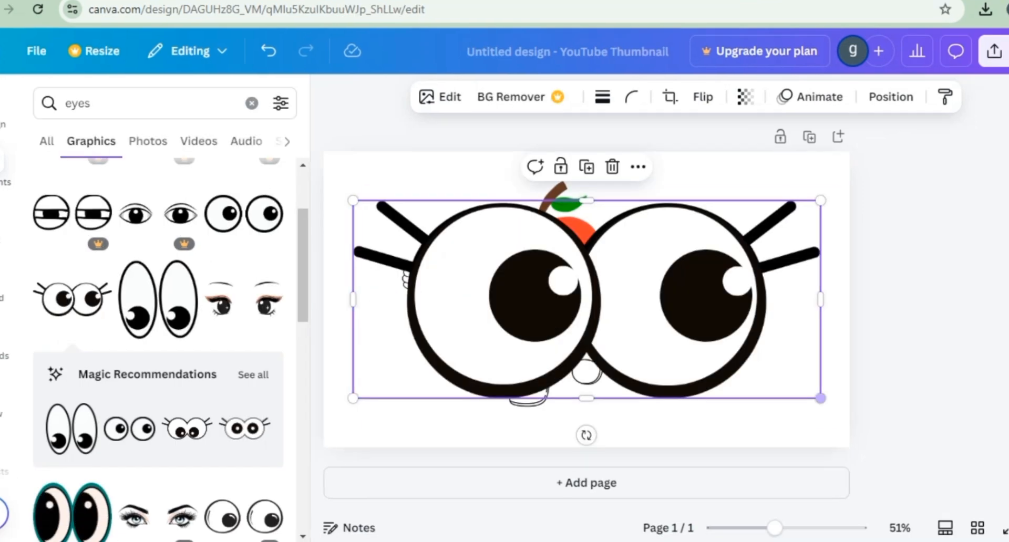
pyautogui.moveTo(820, 398); pyautogui.dragTo(447, 240)
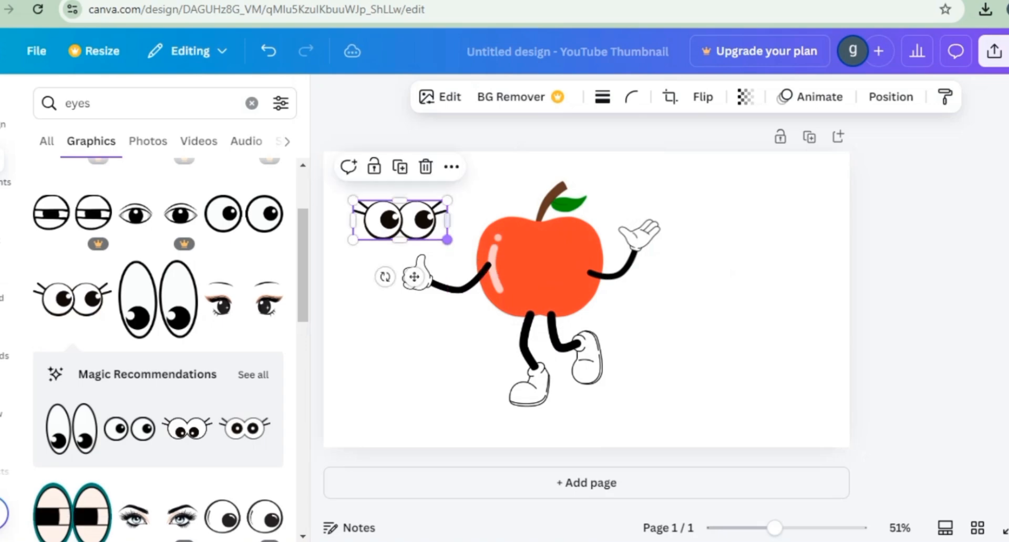
pyautogui.moveTo(399, 219); pyautogui.dragTo(540, 261)
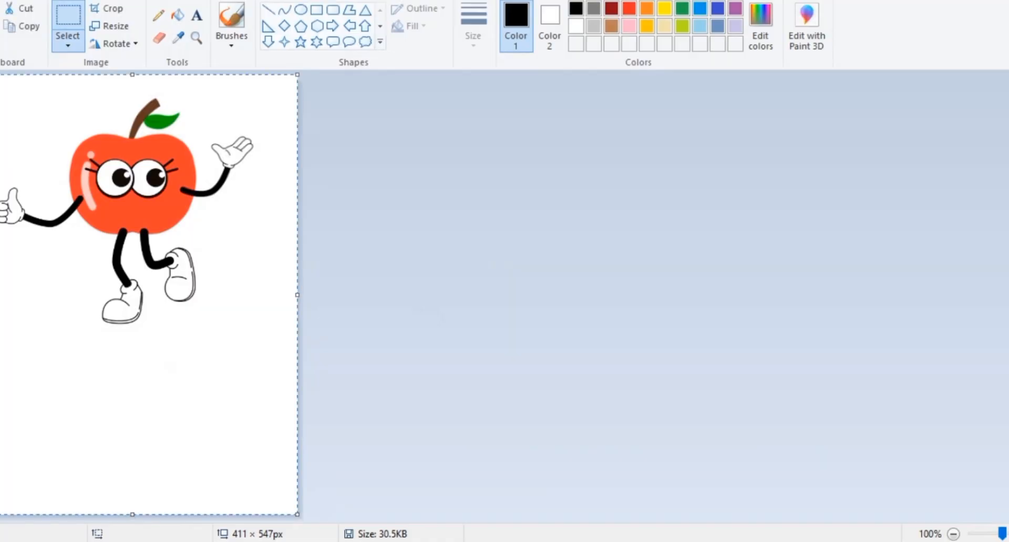
# Step: In Paint, clear the apple picture, paste the screenshot of the banana design and cut out the banana character
pyautogui.press('Delete')
pyautogui.hotkey('ctrl', 'v')
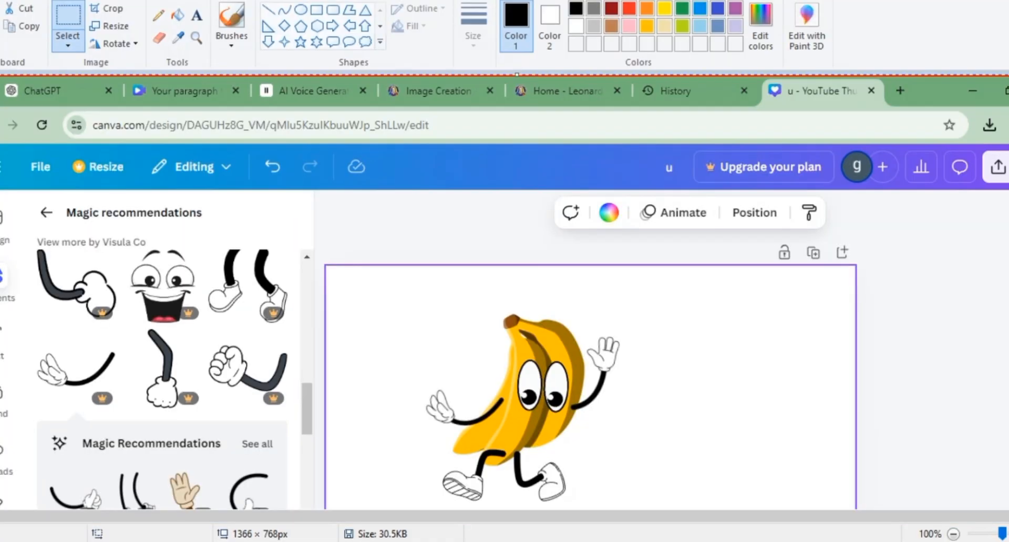
pyautogui.scroll(-3, 504, 289)
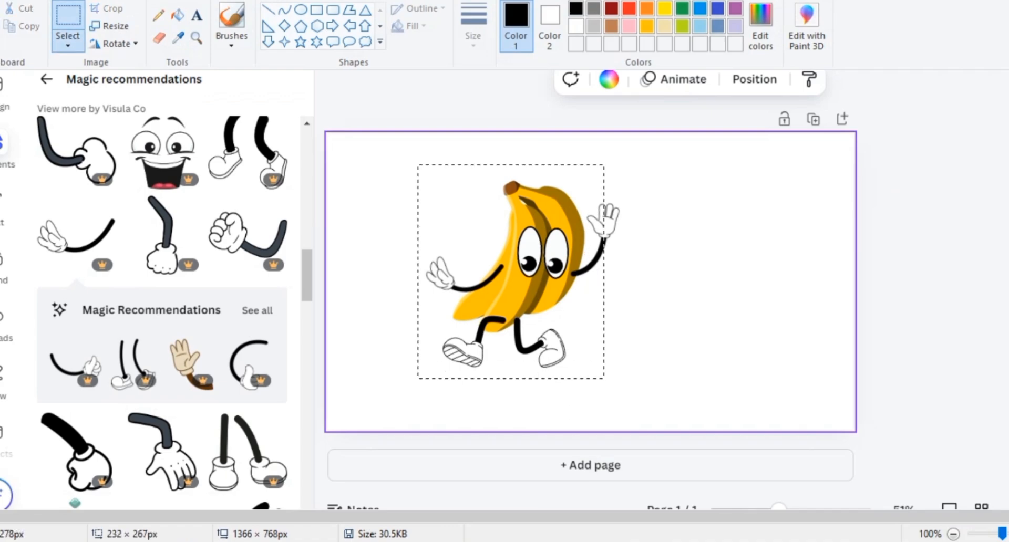
pyautogui.hotkey('ctrl', 'x')
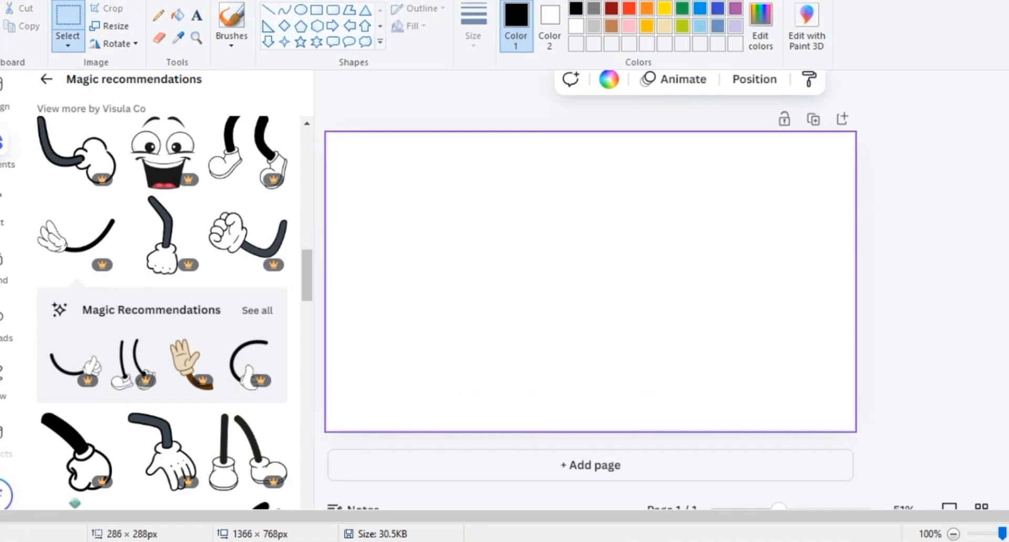
# Step: Start a new picture without saving the changes to apple.png, paste the banana character and save it as a PNG named "bannan"
pyautogui.hotkey('ctrl', 'n')
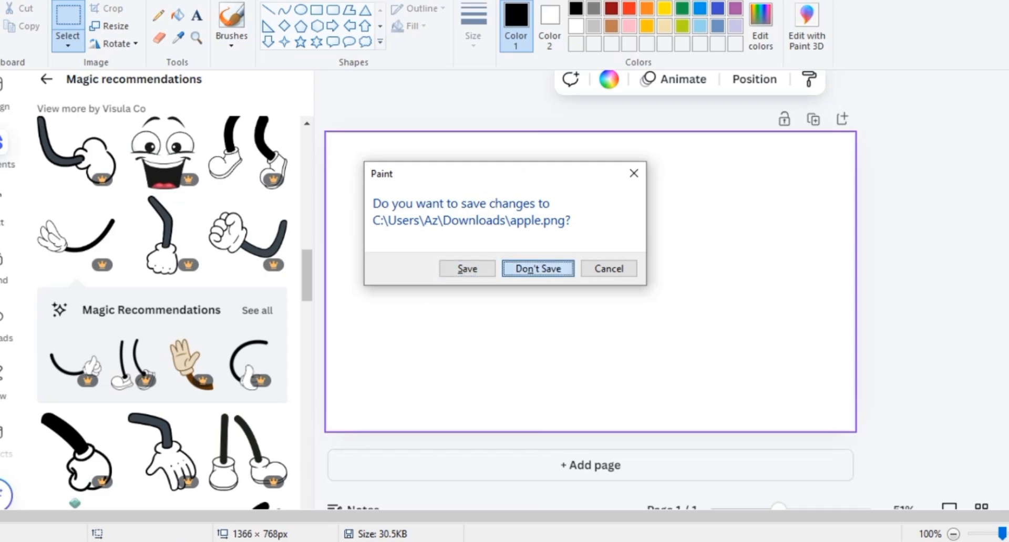
pyautogui.press('Return')
pyautogui.hotkey('ctrl', 'v')
pyautogui.hotkey('ctrl', 's')
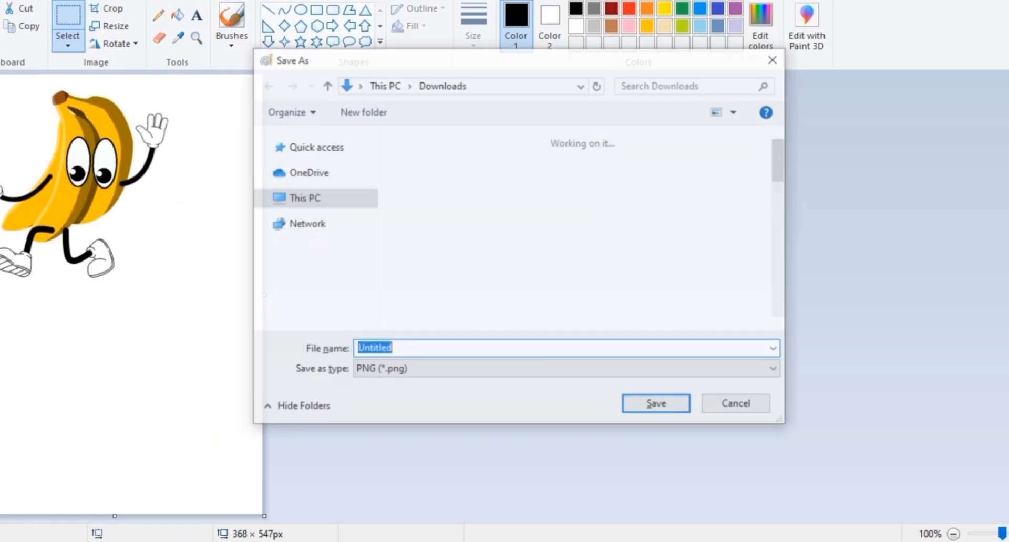
pyautogui.write('bannan')
pyautogui.press('Return')
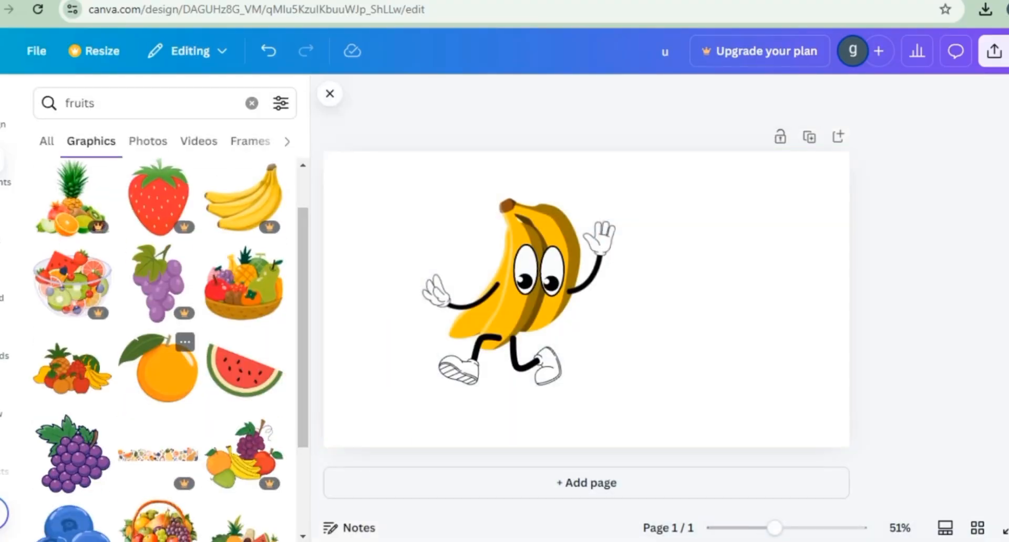
# Step: Back in Canva, replace the banana body with the leafy orange graphic, shrunk to fit between the arms and behind the eyes
pyautogui.click(163, 368)
pyautogui.click(777, 326)
pyautogui.click(609, 315)
pyautogui.moveTo(724, 419); pyautogui.dragTo(591, 303)
pyautogui.click(546, 318)
pyautogui.press('Delete')
pyautogui.moveTo(535, 252); pyautogui.dragTo(537, 272)
pyautogui.hotkey('ctrl', '[')
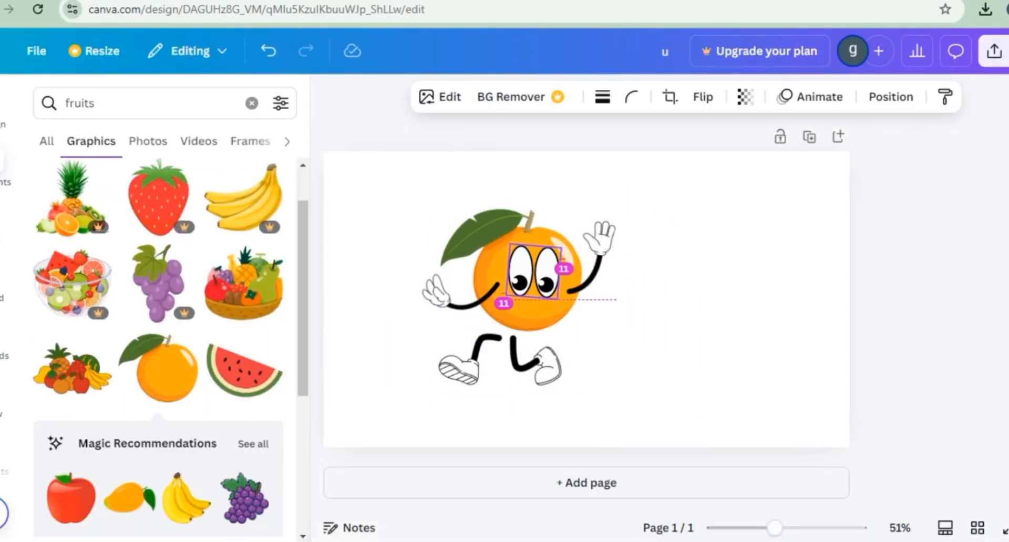
# Step: Flip the walking legs horizontally and attach them to the underside of the orange
pyautogui.click(519, 363)
pyautogui.click(676, 97)
pyautogui.click(675, 146)
pyautogui.click(678, 294)
pyautogui.click(499, 363)
pyautogui.moveTo(528, 433); pyautogui.dragTo(486, 438)
pyautogui.moveTo(499, 362); pyautogui.dragTo(542, 352)
pyautogui.click(688, 336)
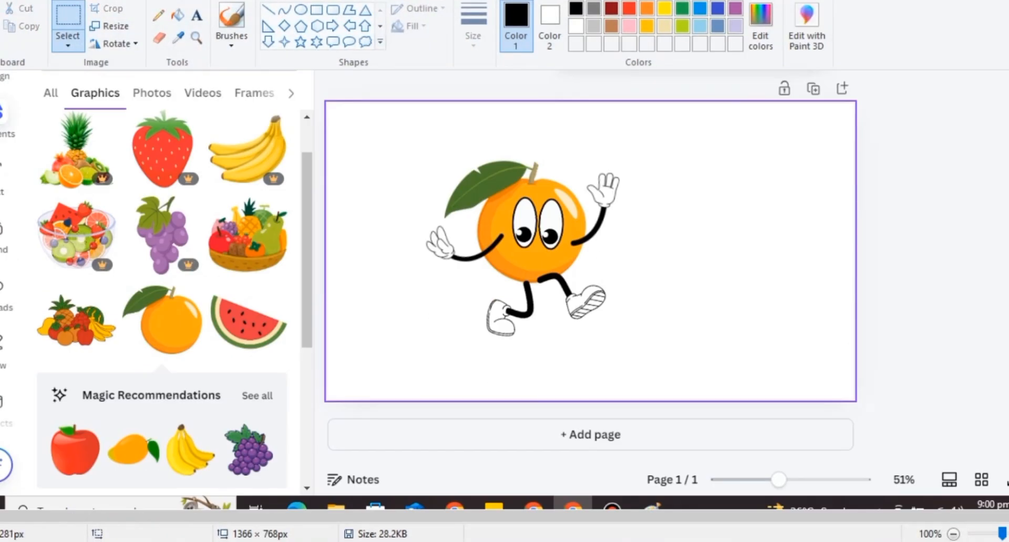
# Step: In Paint, cut out the orange character, put it in a new picture and save it as a PNG named "orange"
pyautogui.hotkey('ctrl', 'x')
pyautogui.hotkey('ctrl', 'n')
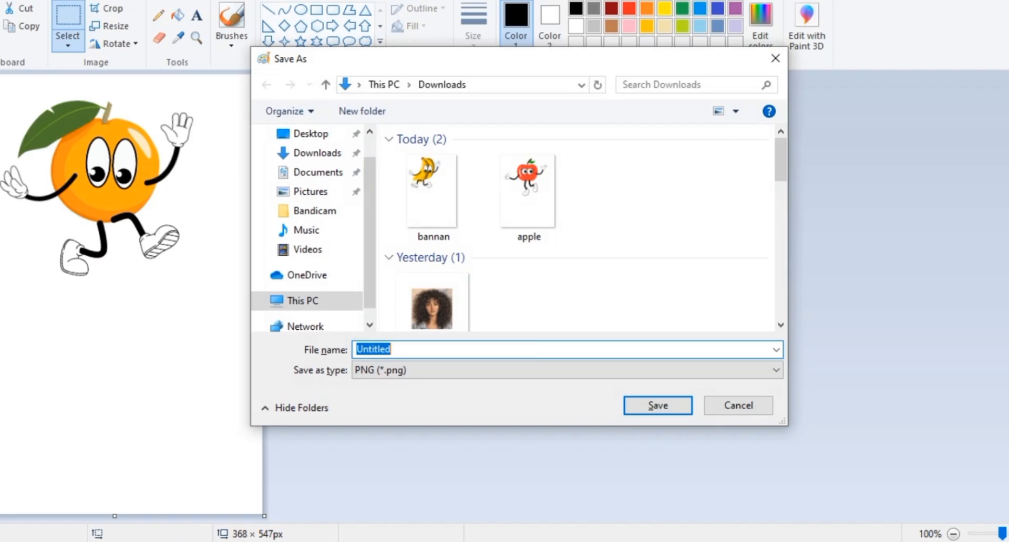
pyautogui.write('orange')
pyautogui.press('Return')
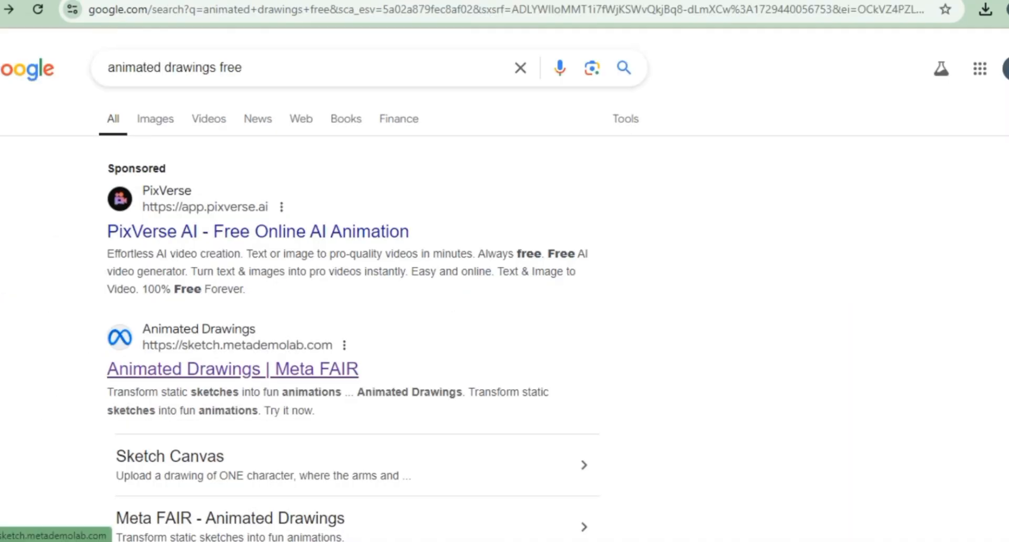
# Step: Open Meta FAIR's Animated Drawings from the Google results and accept the demo terms to reach the drawing upload
pyautogui.click(232, 369)
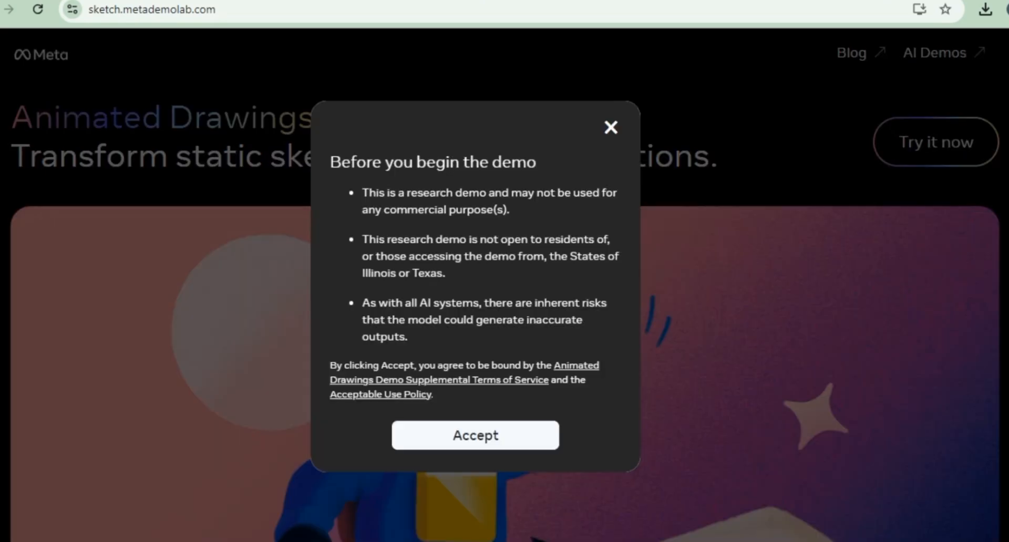
pyautogui.click(476, 436)
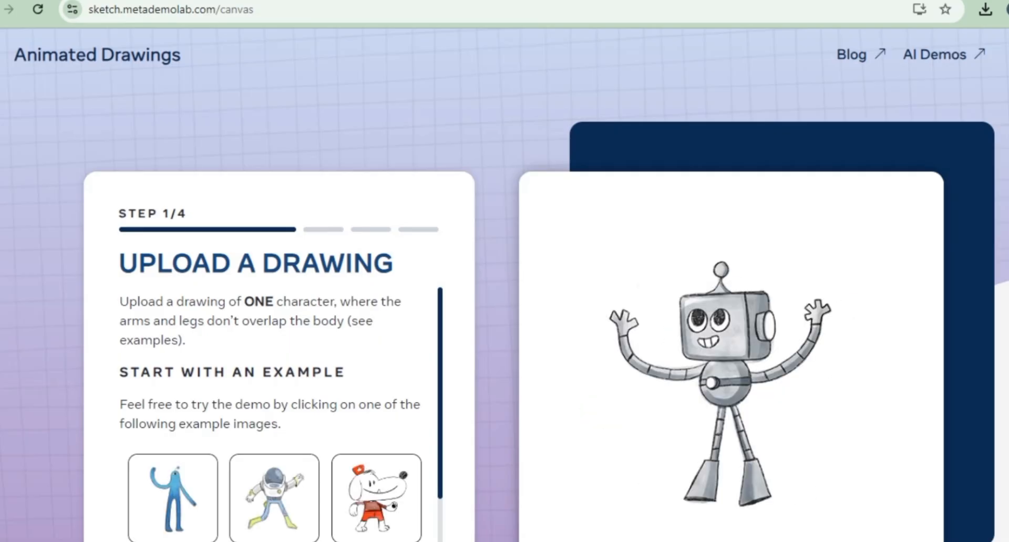
pyautogui.scroll(-3, 504, 315)
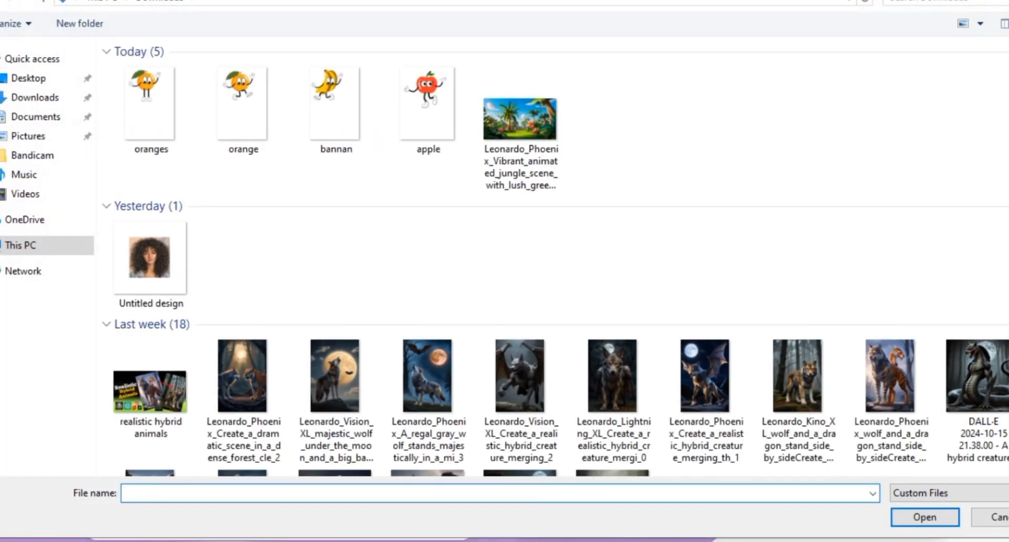
# Step: Upload the "oranges" picture, accept the detected box, mask and joints, and browse the available motions
pyautogui.doubleClick(150, 108)
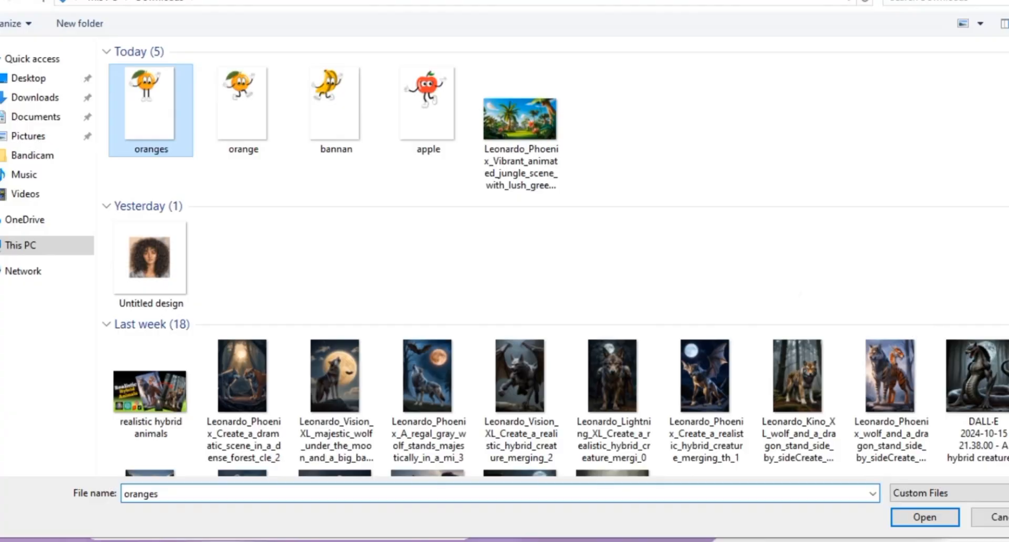
pyautogui.click(769, 513)
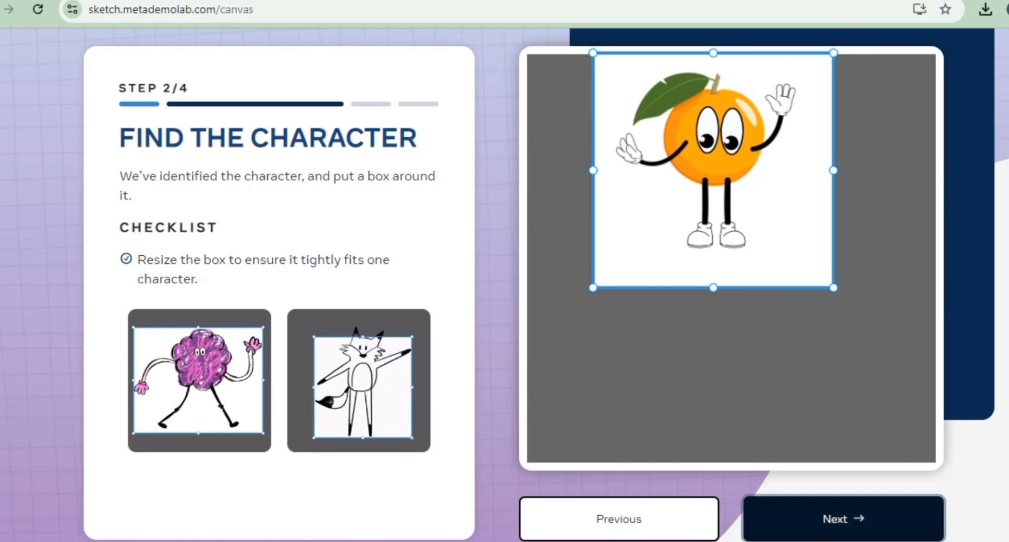
pyautogui.click(843, 519)
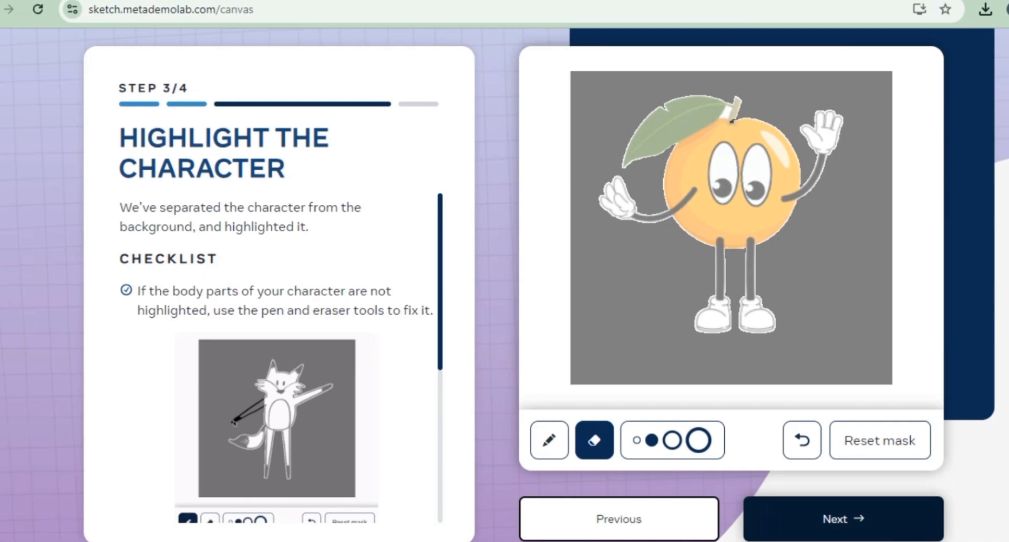
pyautogui.click(843, 519)
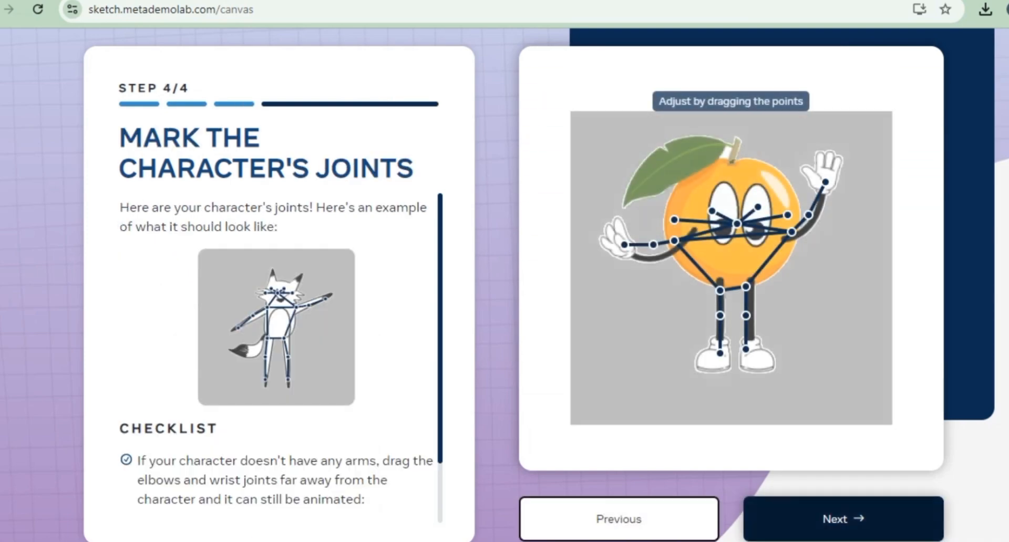
pyautogui.click(843, 519)
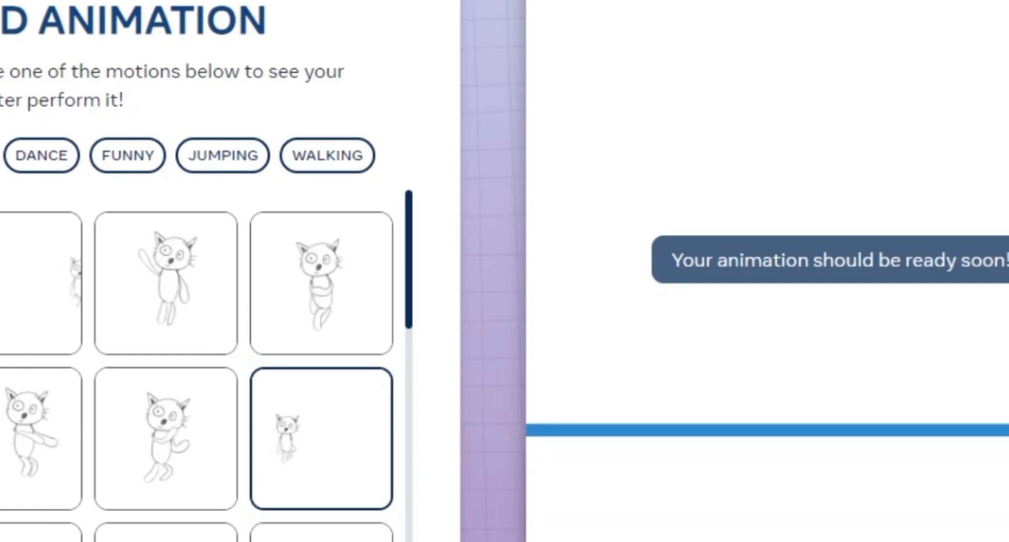
pyautogui.scroll(-5, 205, 368)
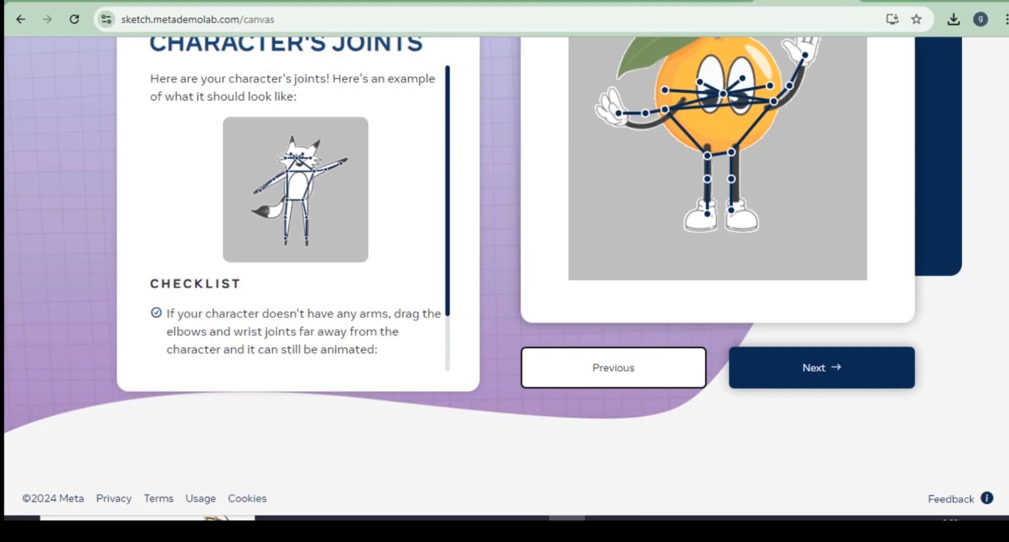
# Step: Adjust the orange's left elbow, left shoulder and right shoulder joints to line up with its arms
pyautogui.scroll(3, 504, 273)
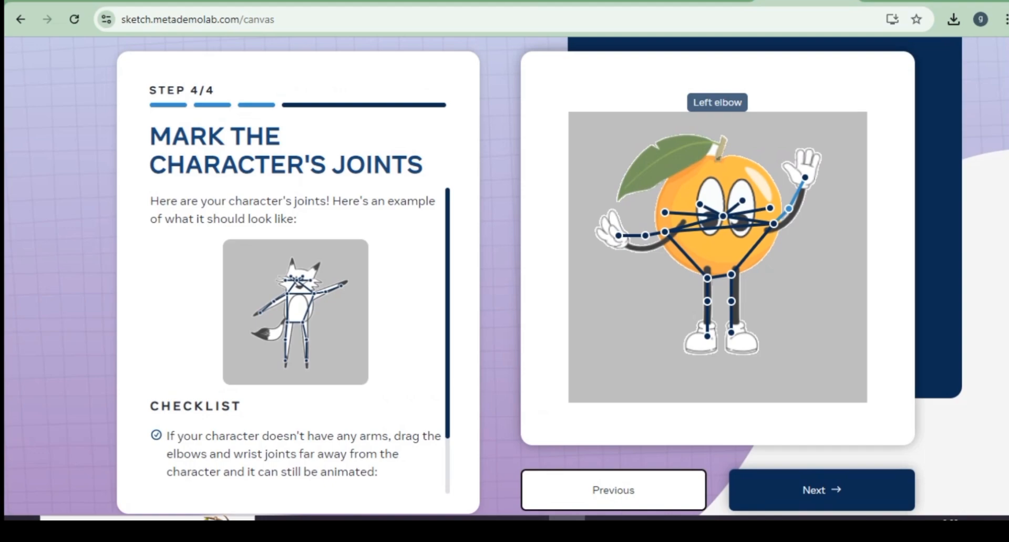
pyautogui.moveTo(788, 208); pyautogui.dragTo(793, 215)
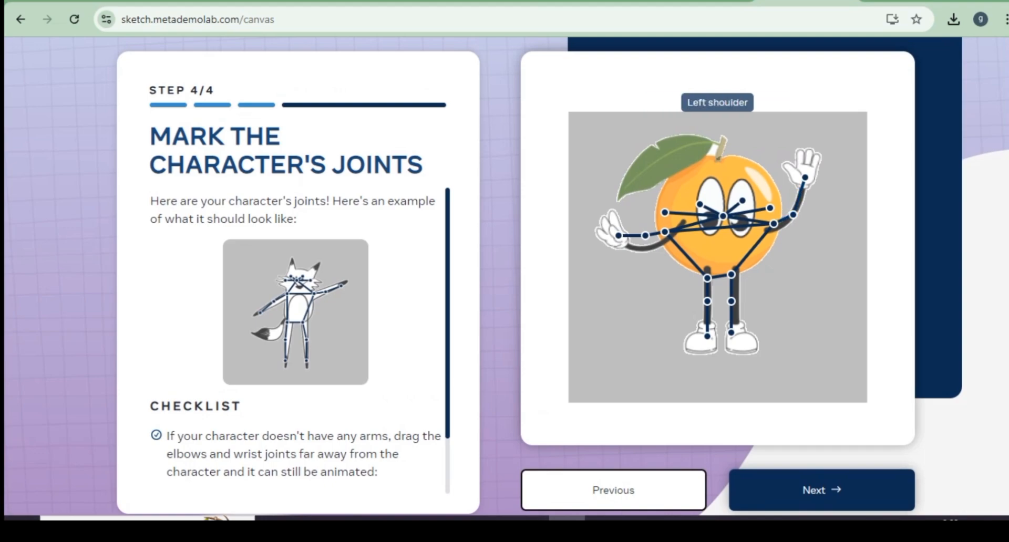
pyautogui.moveTo(773, 224); pyautogui.dragTo(767, 232)
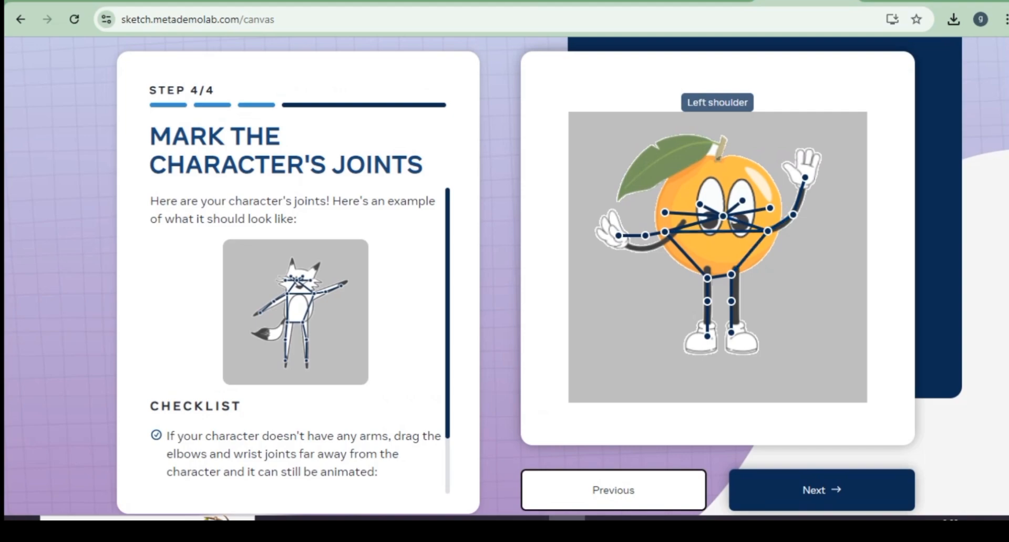
pyautogui.moveTo(664, 231); pyautogui.dragTo(650, 248)
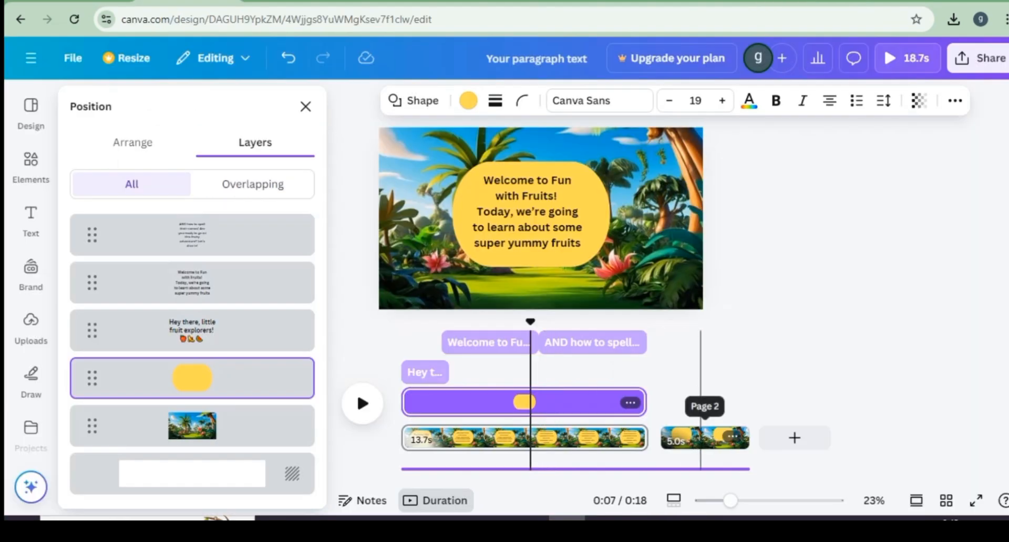
# Step: On page 2 of the Canva video, add the text "First up... A-P-P-L-E! Apple! Crunchy and sweet, just like a yummy treat" from the ChatGPT script
pyautogui.click(700, 438)
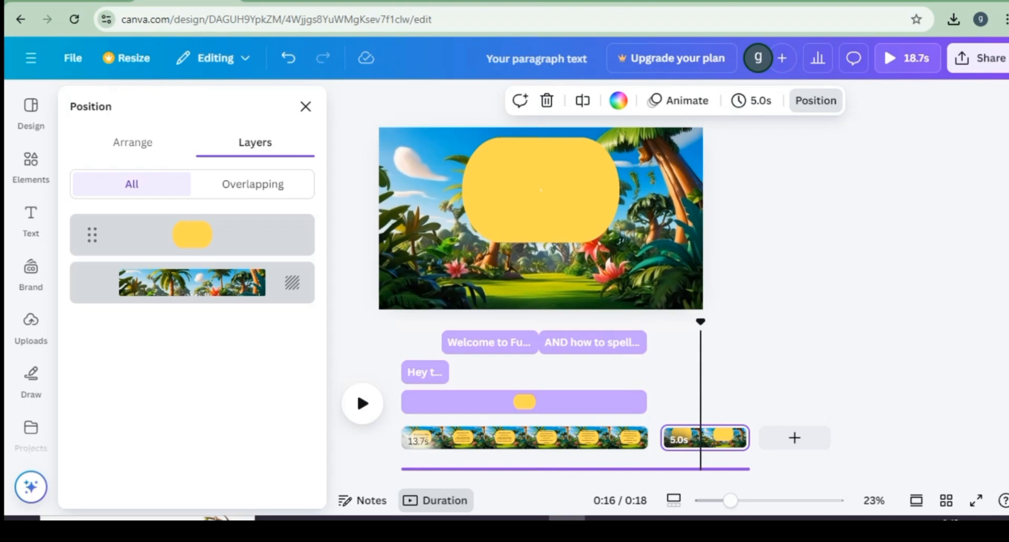
pyautogui.press('t')
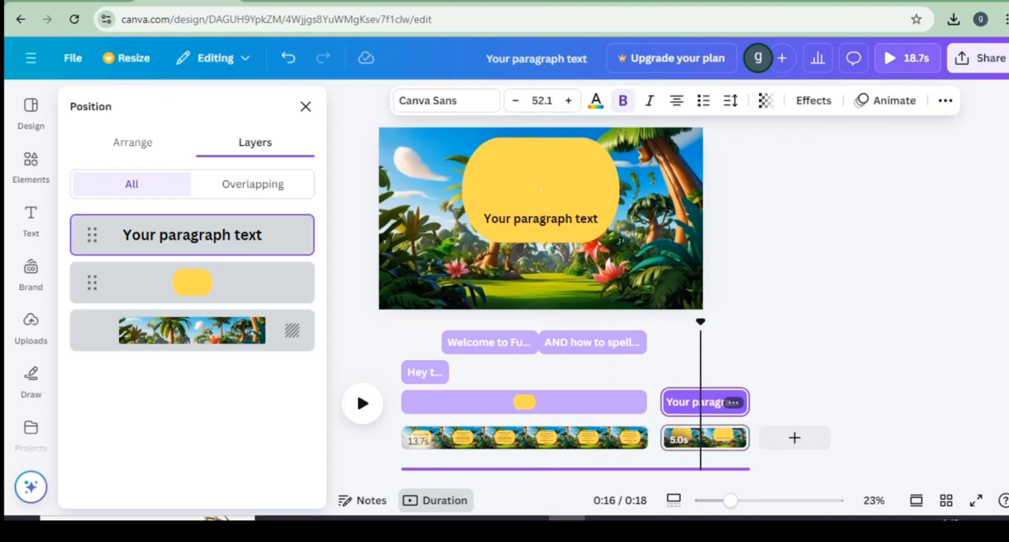
pyautogui.hotkey('ctrl', 'shift', 'Tab')
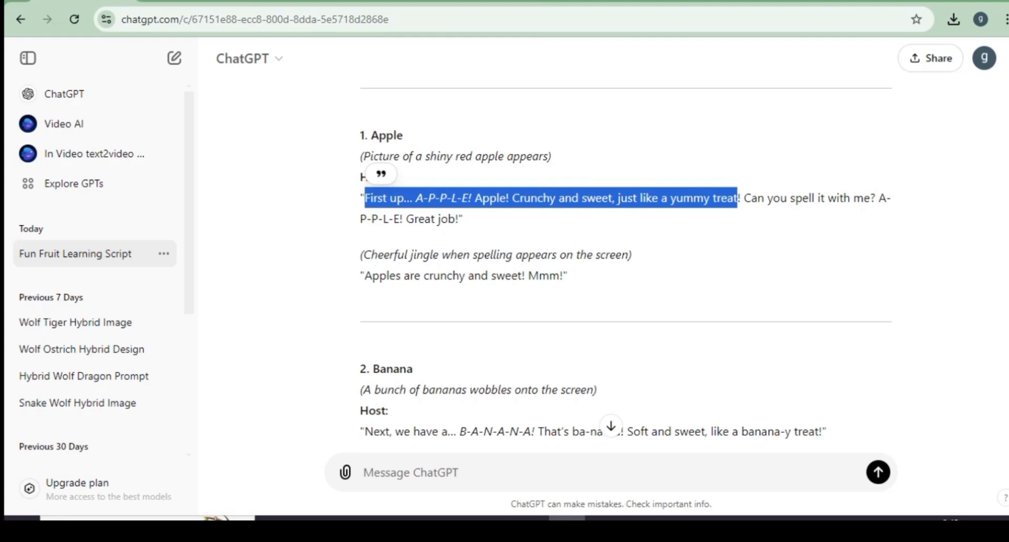
pyautogui.hotkey('ctrl', 'Tab')
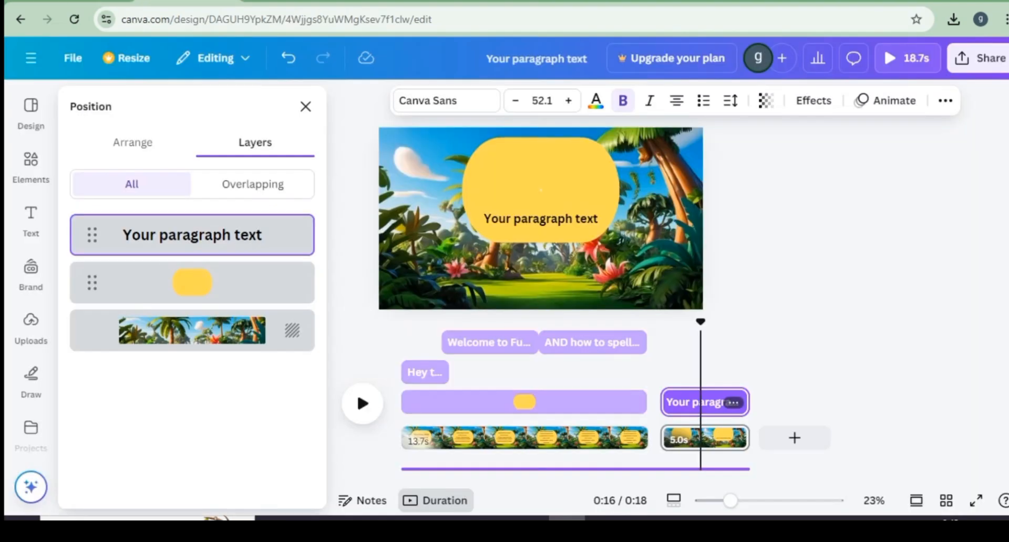
pyautogui.press('Return')
pyautogui.write('First up... A-P-P-L-E! Apple! Crunchy and sweet, just like a yummy treat')
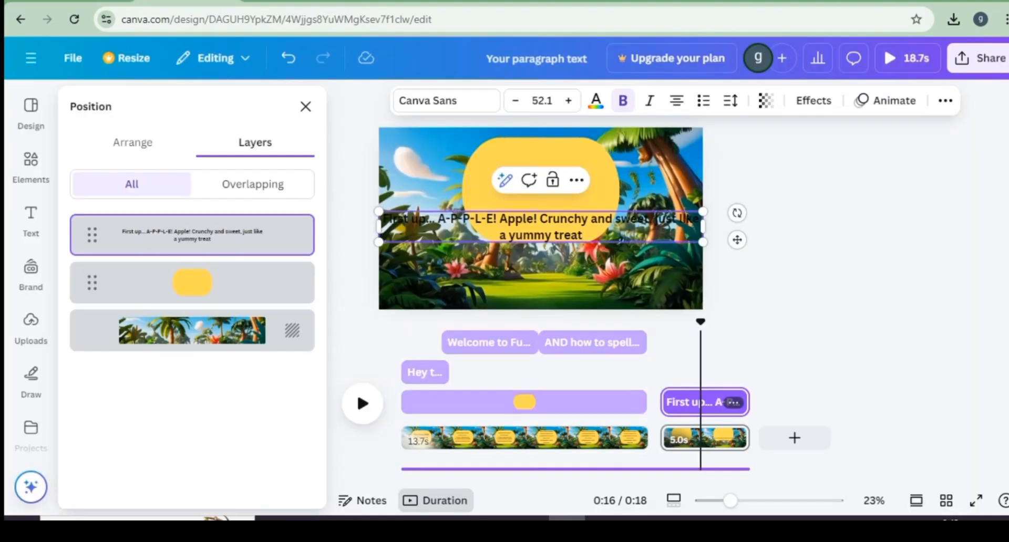
# Step: Narrow the apple caption so it wraps onto four lines and centre it on the yellow shape
pyautogui.moveTo(702, 226); pyautogui.dragTo(527, 242)
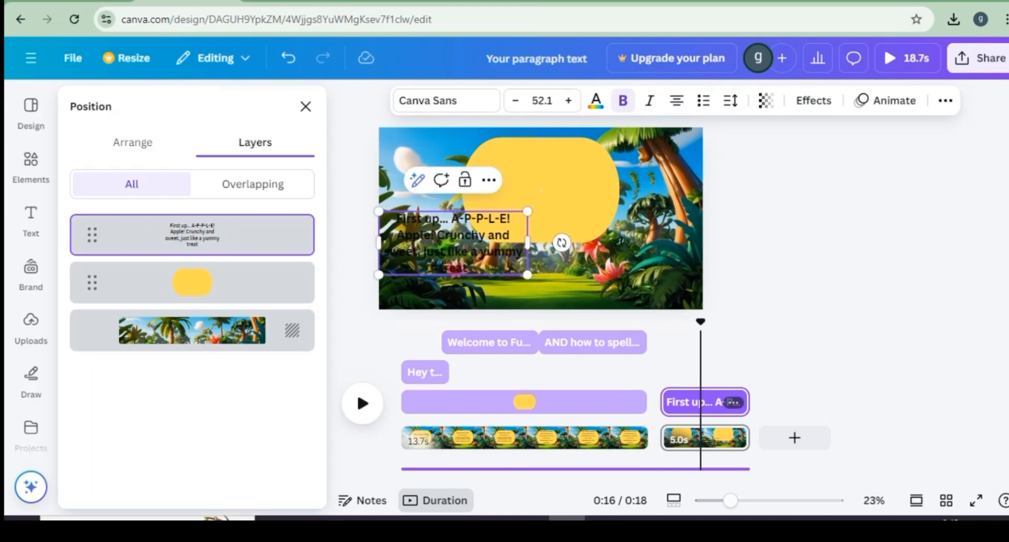
pyautogui.click(544, 262)
pyautogui.moveTo(462, 242); pyautogui.dragTo(549, 189)
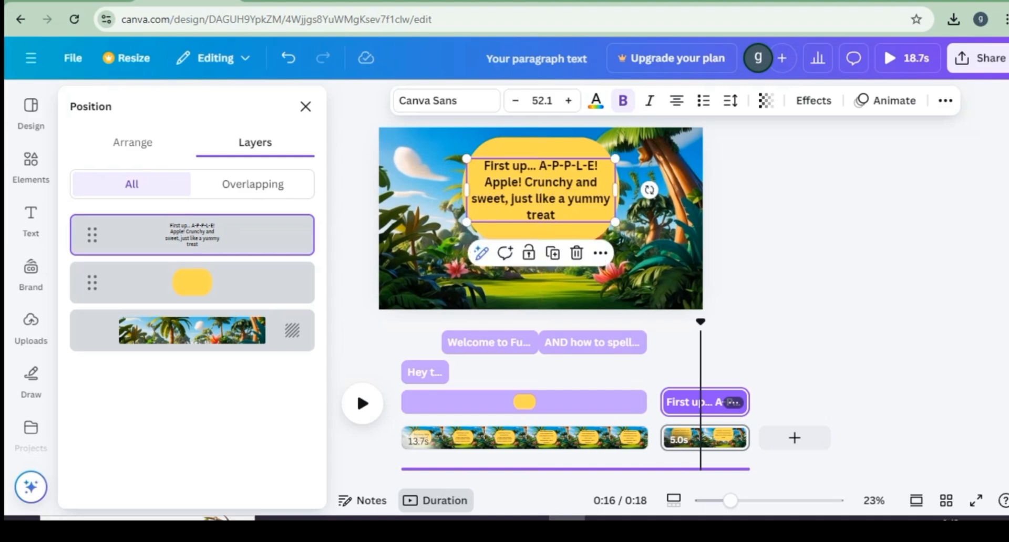